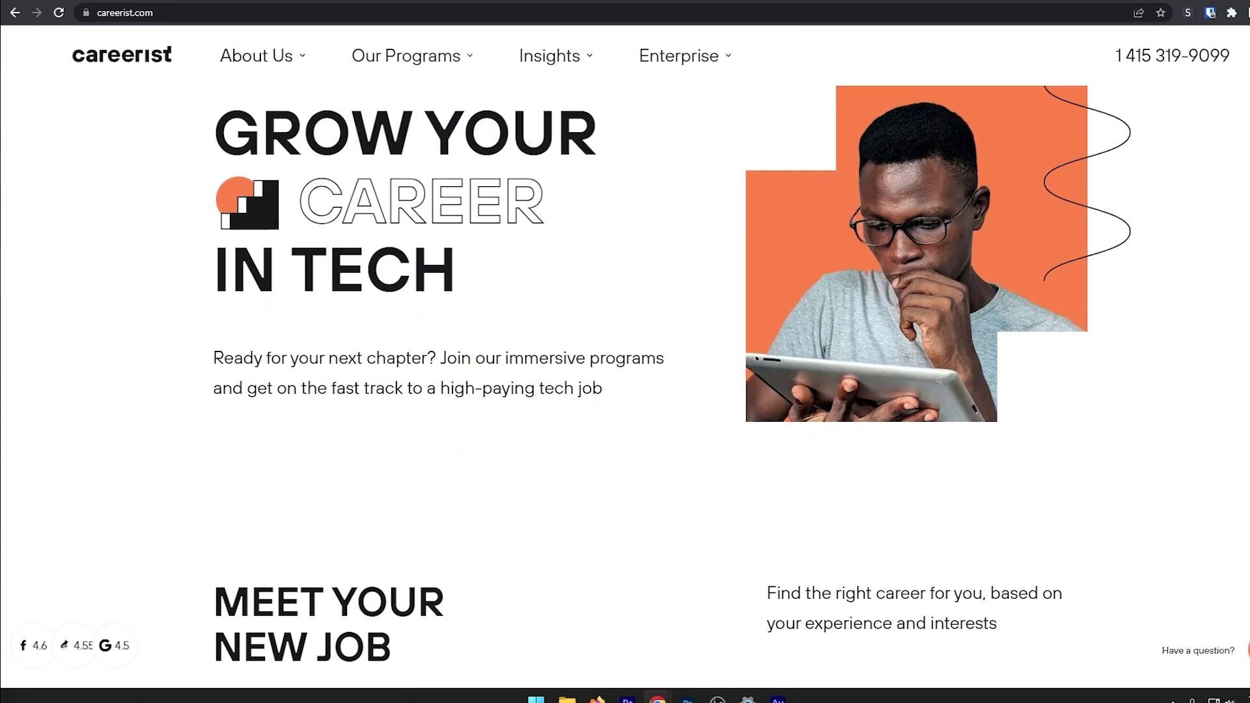
- Scroll through the Careerist home page, the Manual QA page and the Success Story article cards
scroll(624, 391, down, 2)
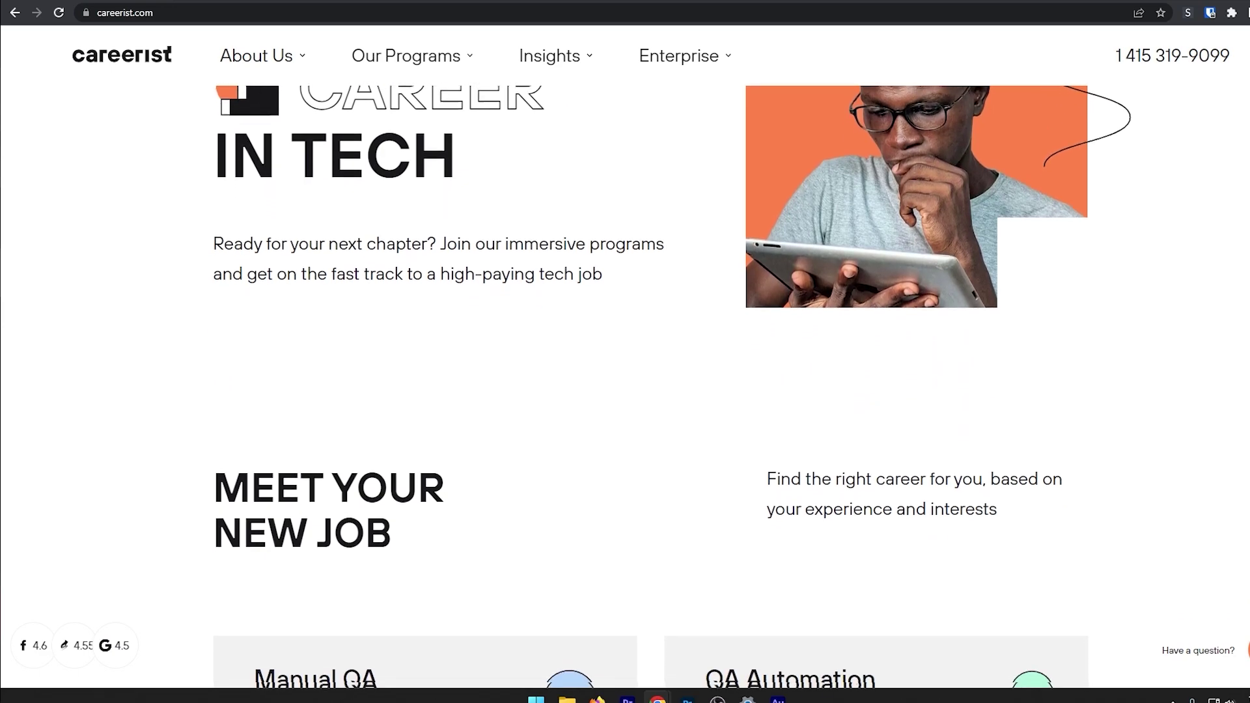
scroll(625, 391, down, 2)
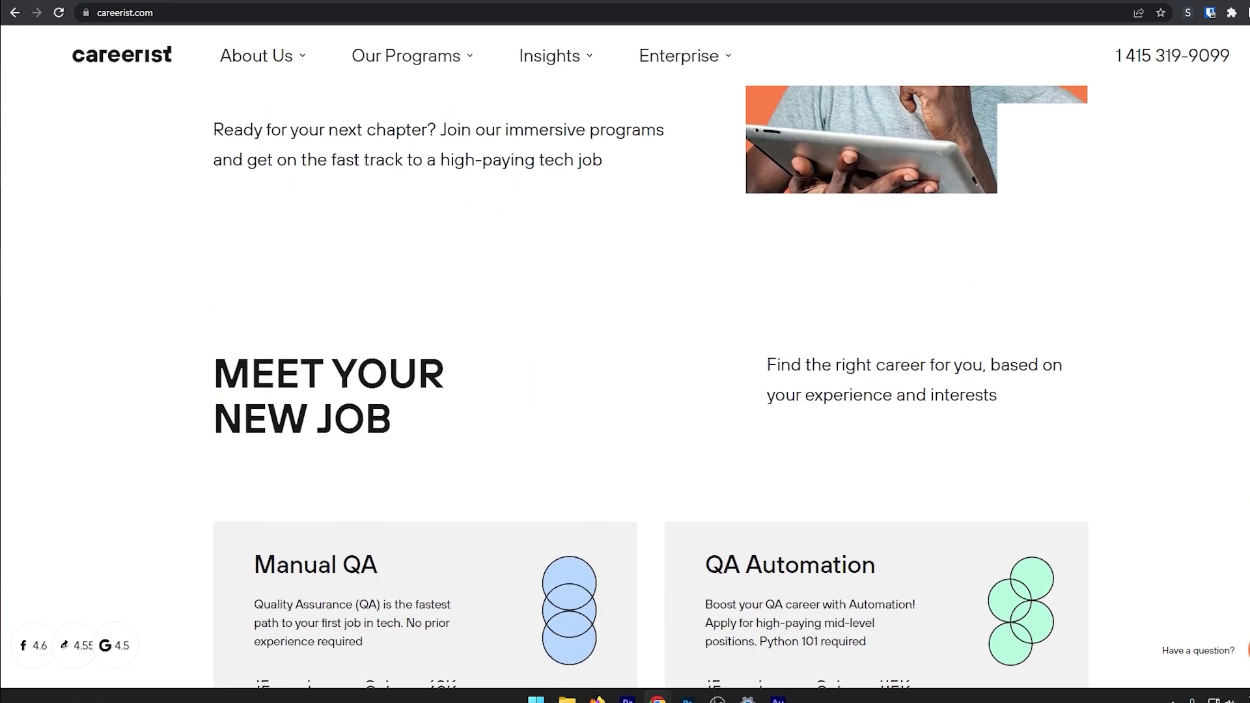
scroll(625, 390, down, 2)
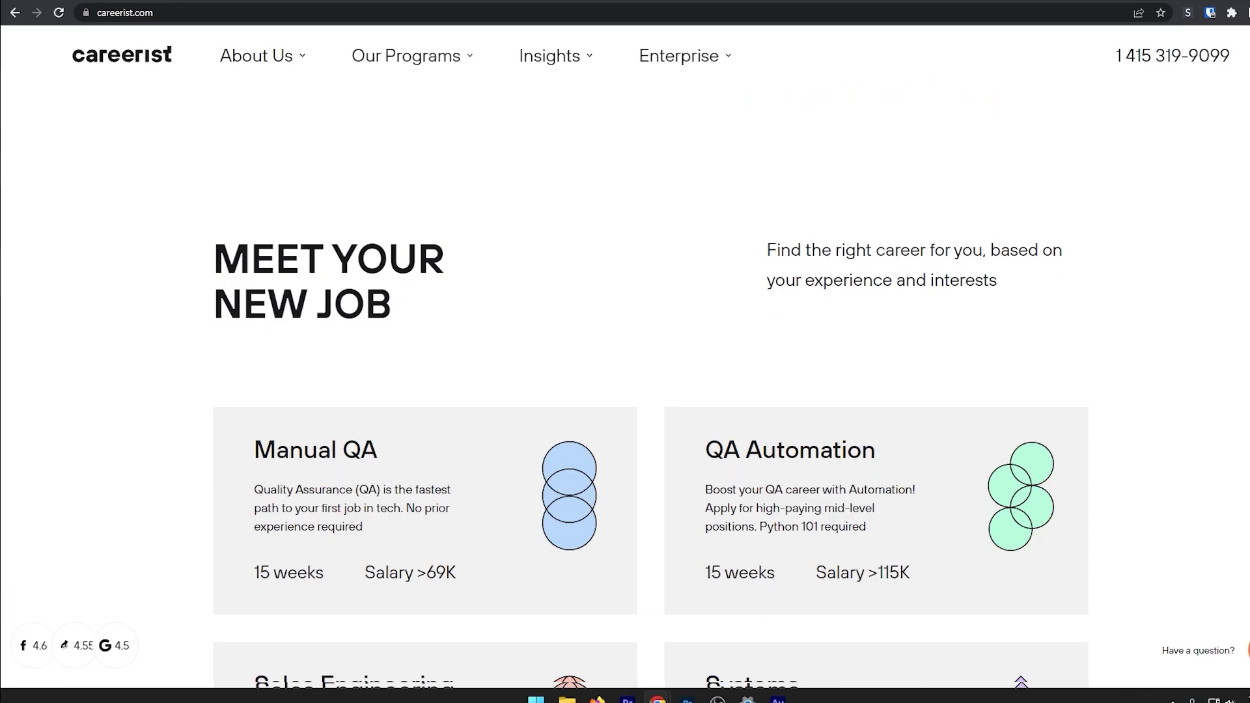
scroll(625, 391, down, 2)
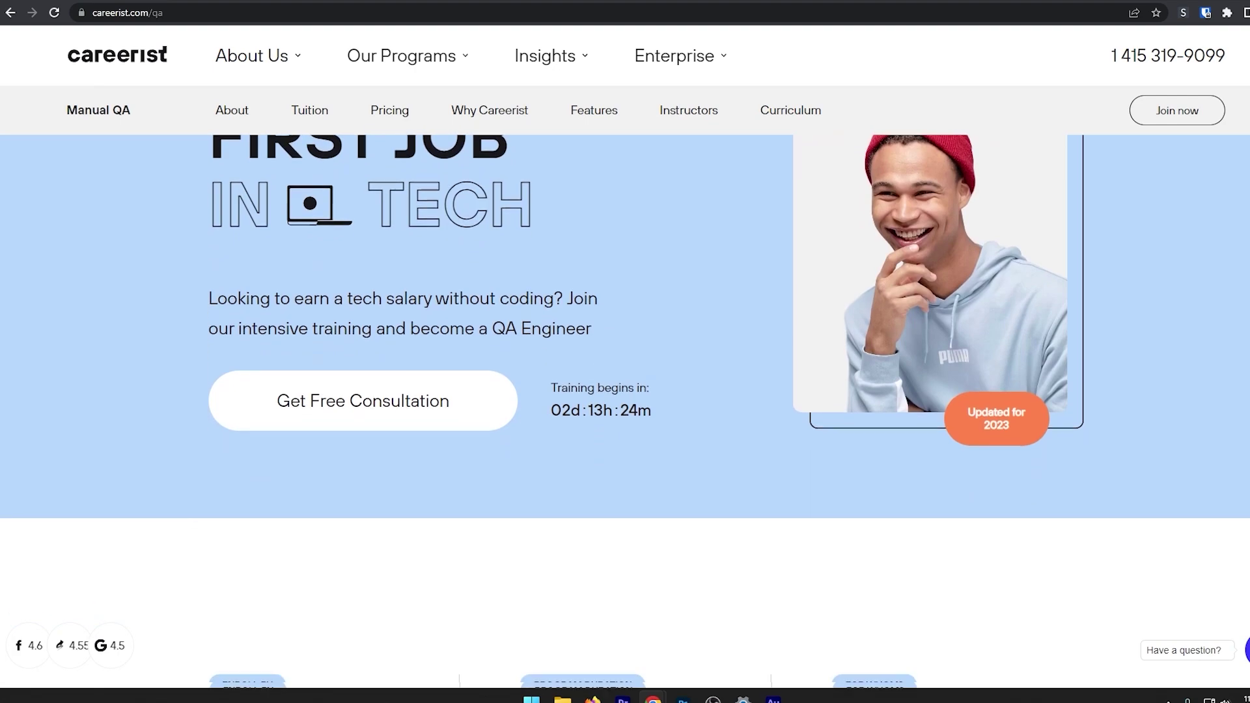
scroll(625, 390, down, 2)
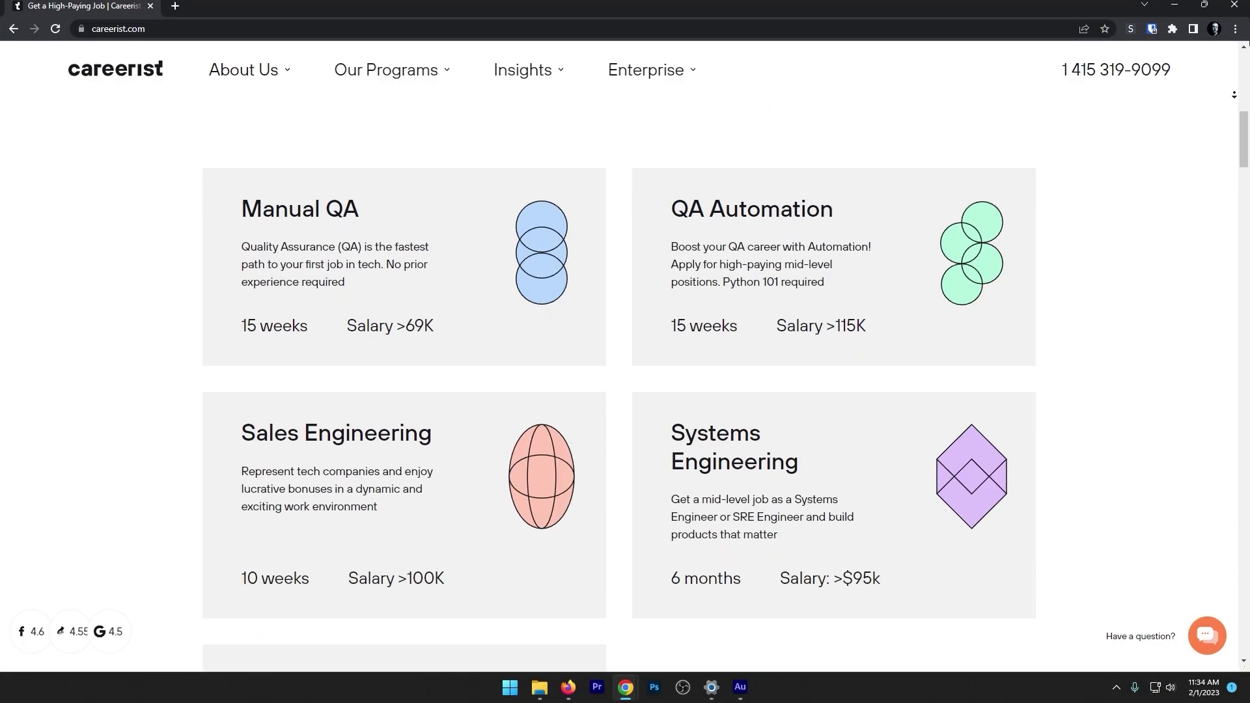
scroll(619, 384, down, 2)
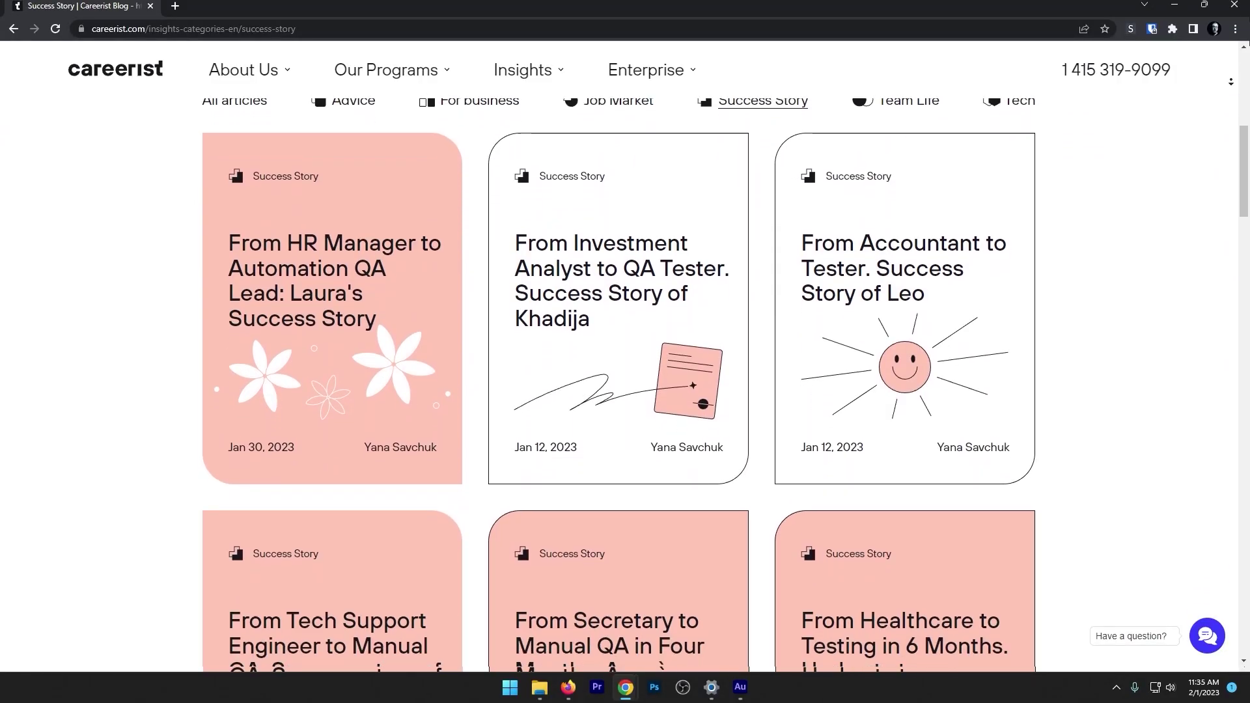
scroll(624, 384, down, 3)
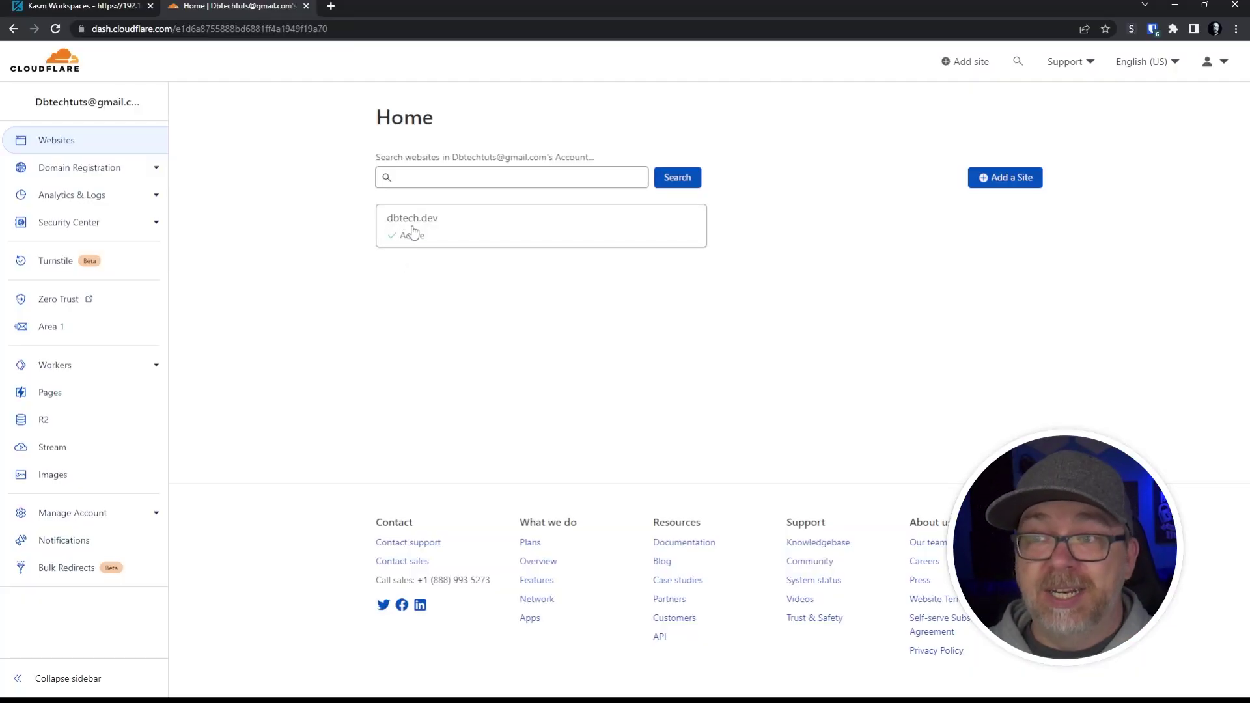
- Open the dbtech.dev site and go to its Access area to reach Zero Trust
click(410, 228)
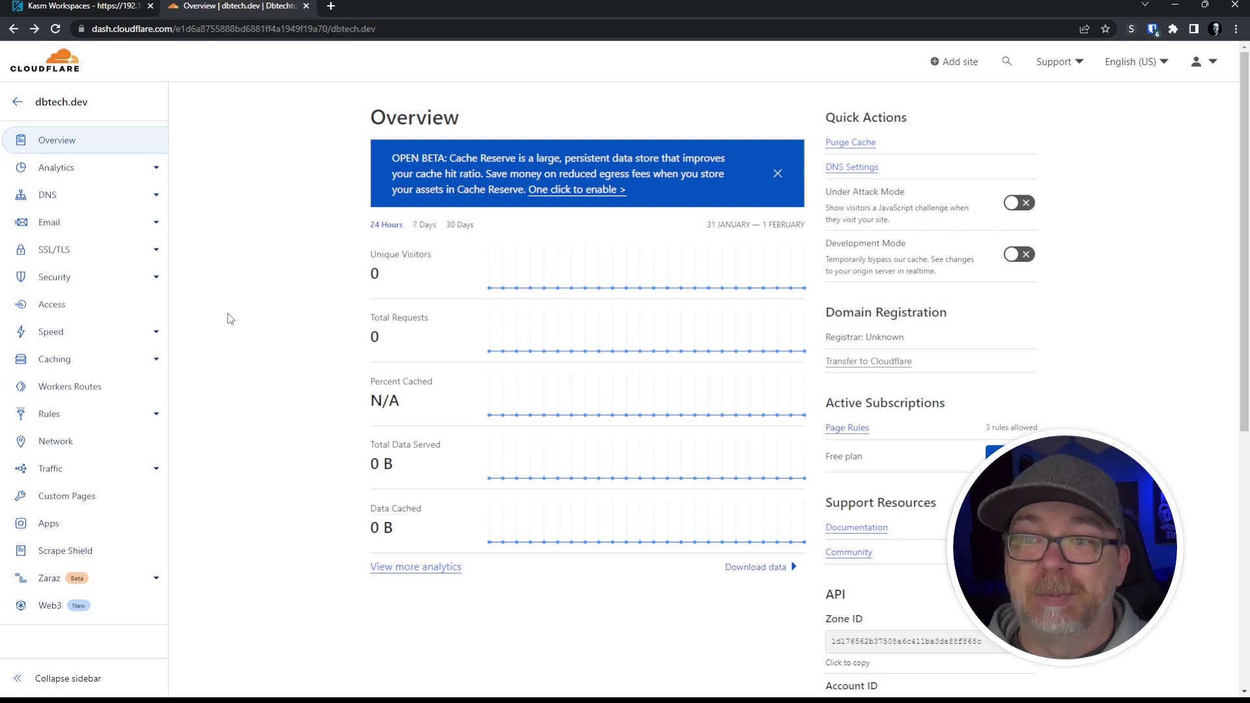
click(143, 306)
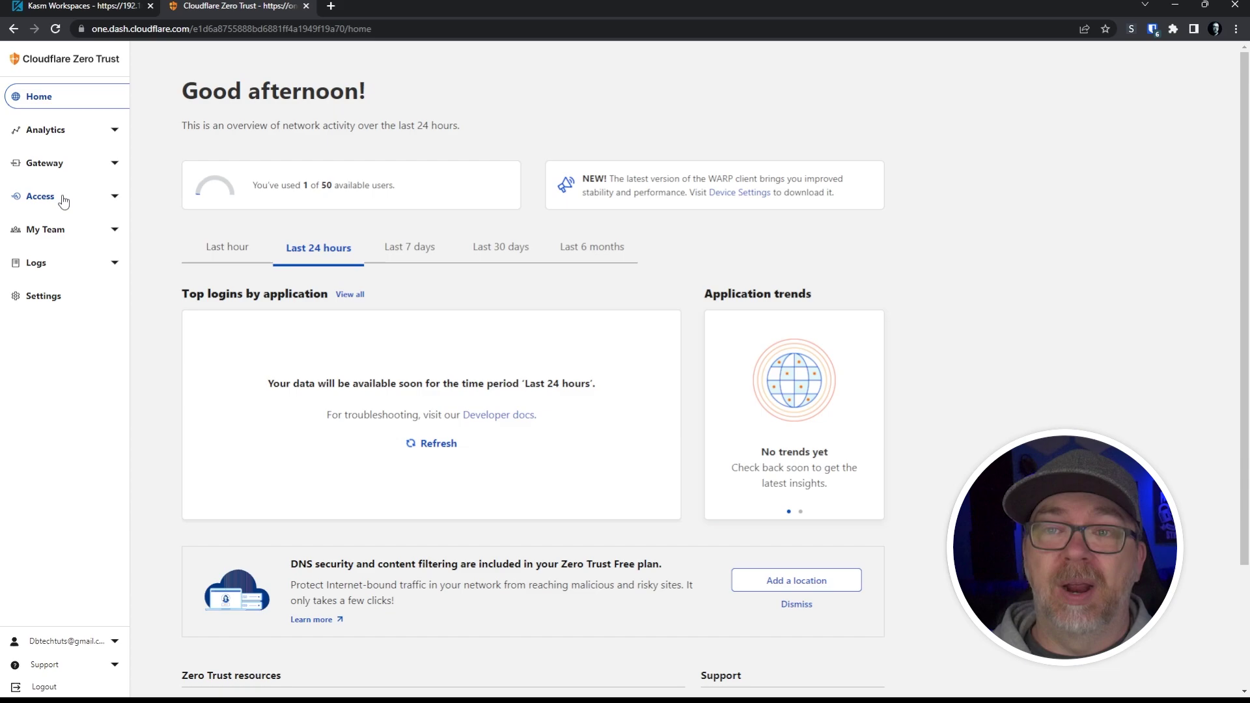
- Create and save a new tunnel named KasmTutorial under Access > Tunnels
click(51, 199)
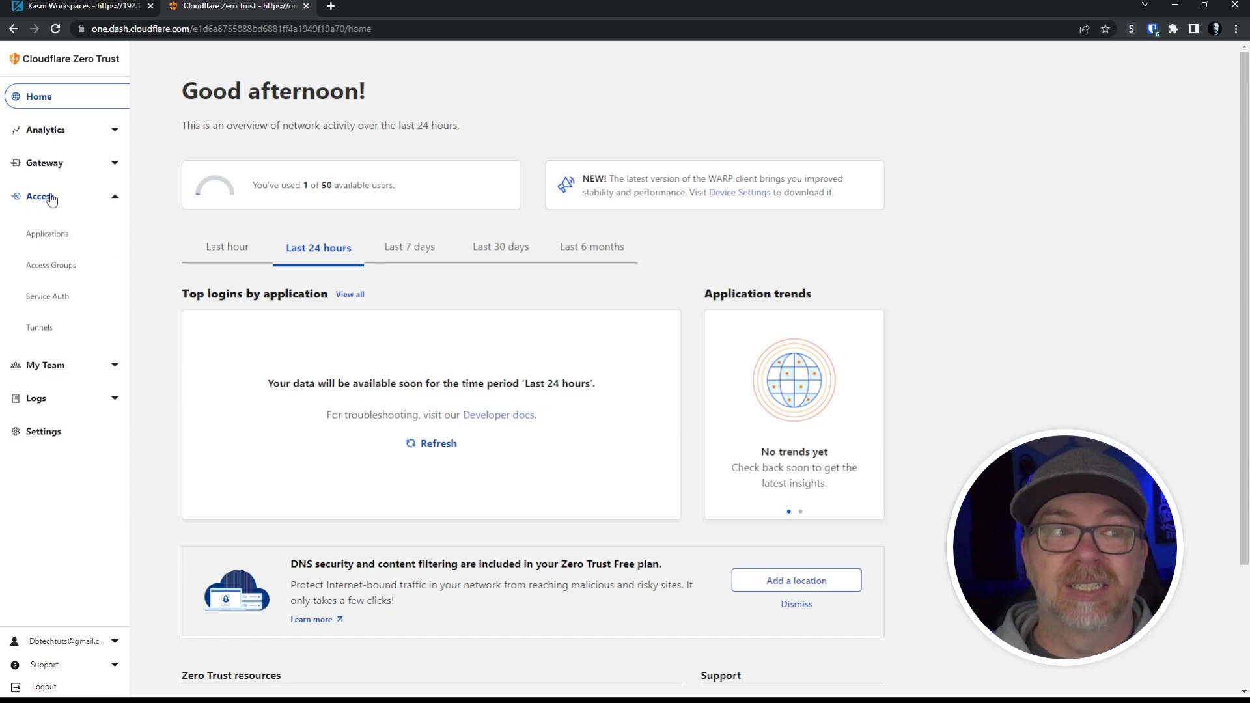
click(40, 328)
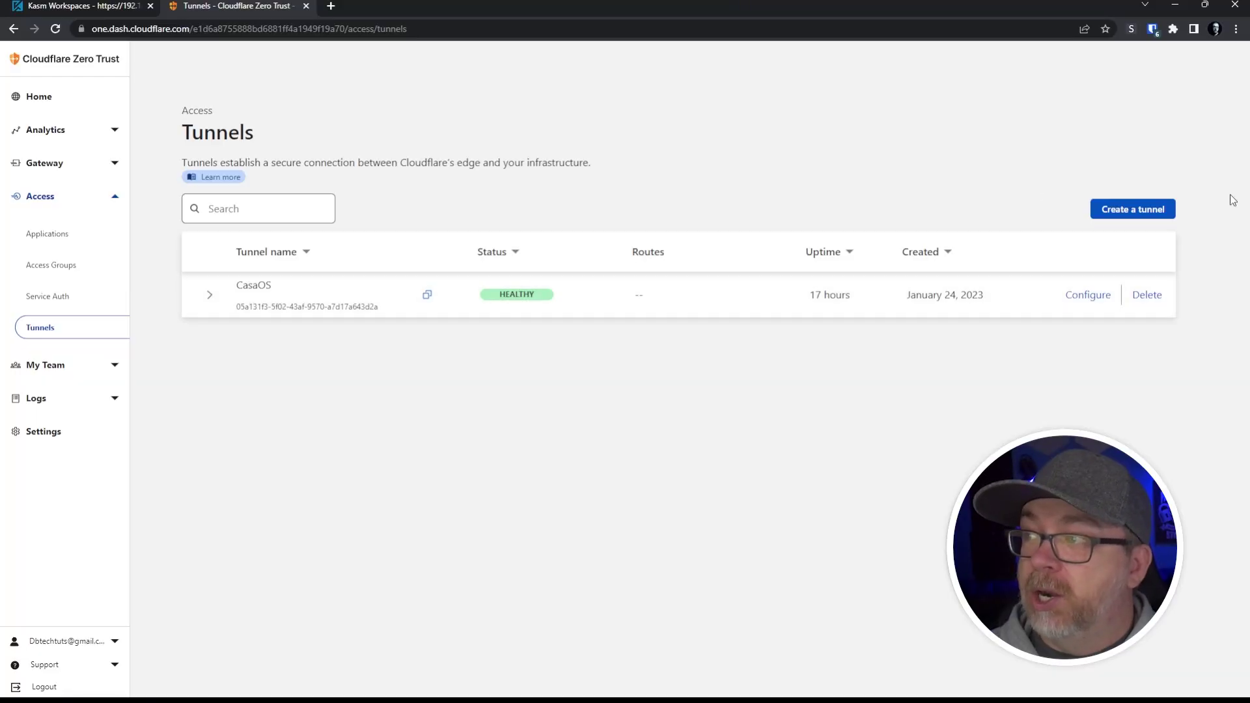
click(1125, 209)
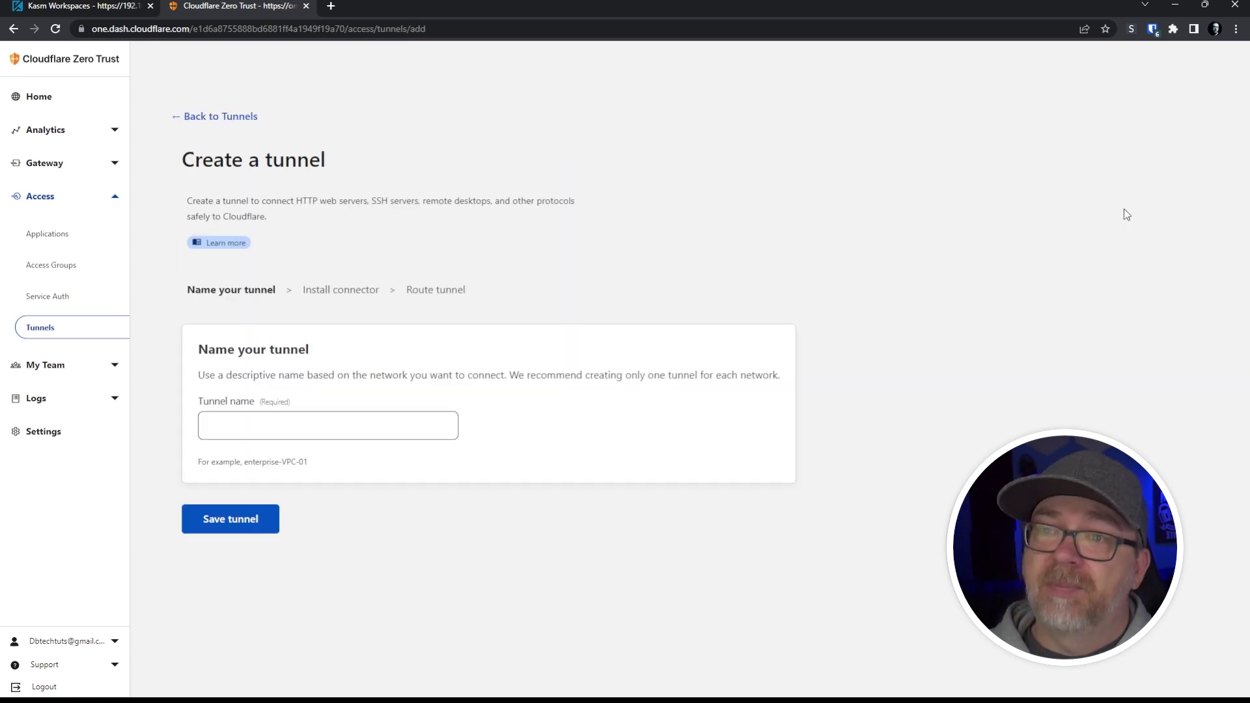
click(247, 424)
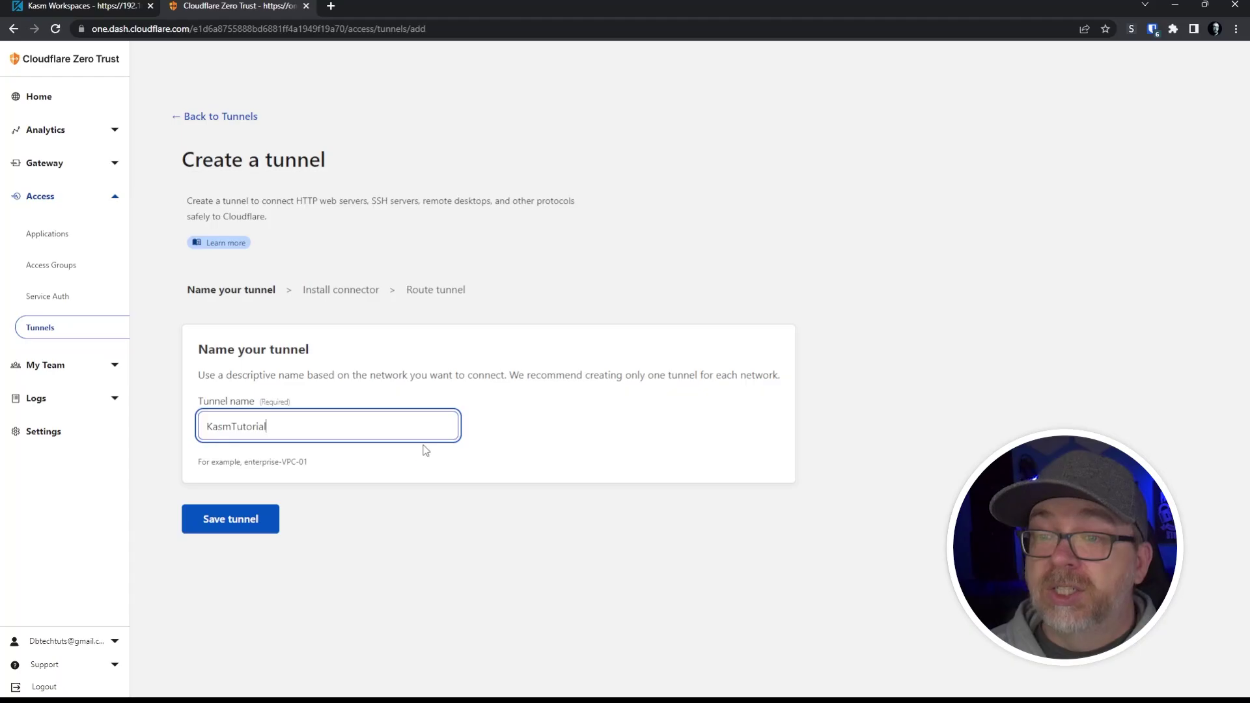
click(231, 519)
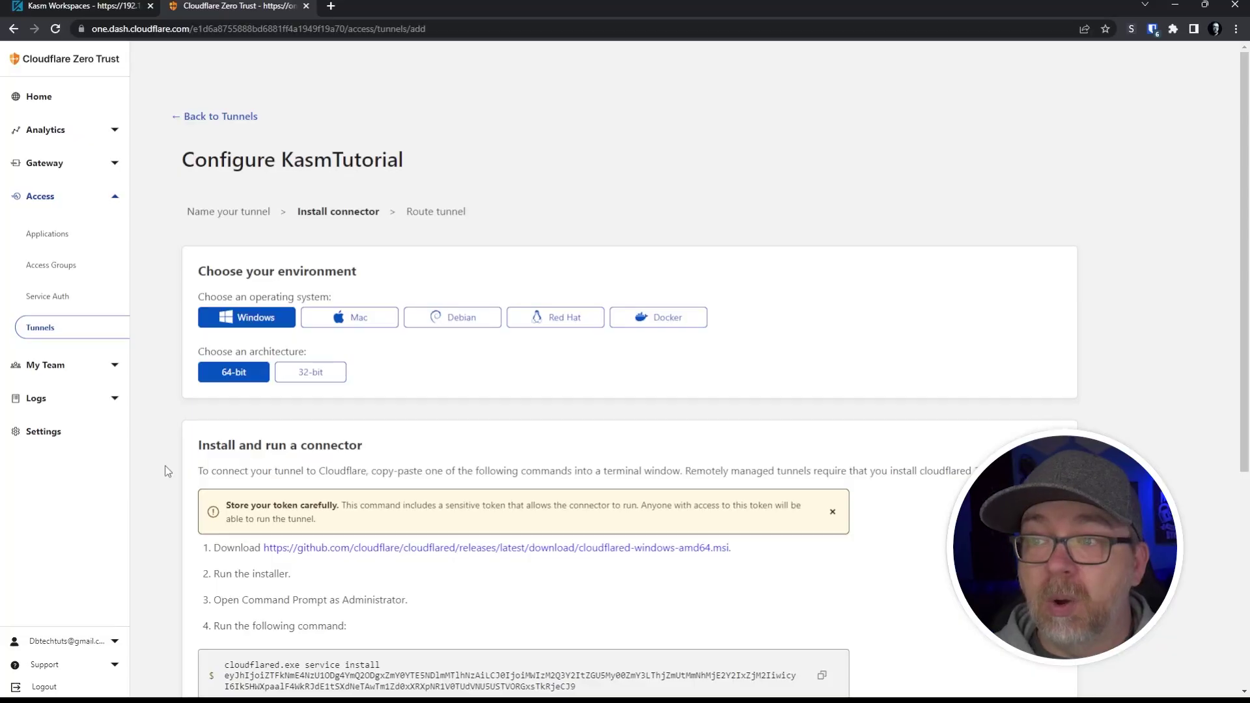
- Pick Debian as the connector's operating system and scroll to its install commands
click(461, 321)
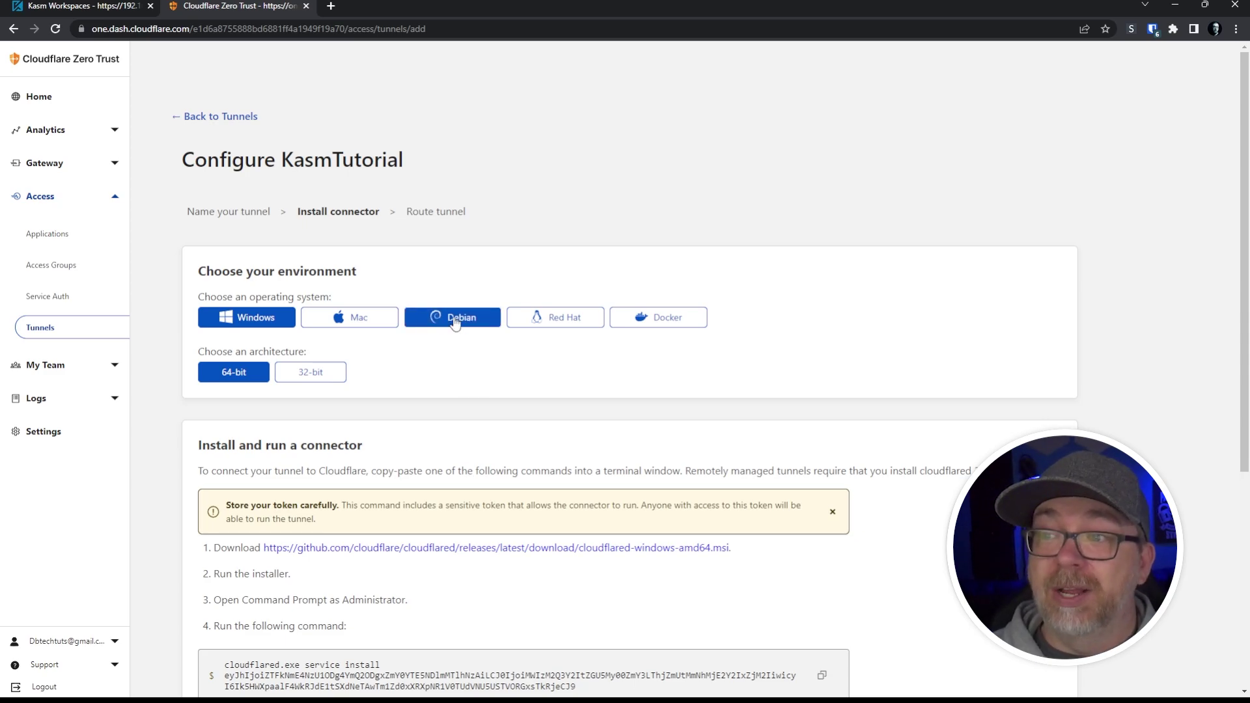
scroll(469, 345, down, 3)
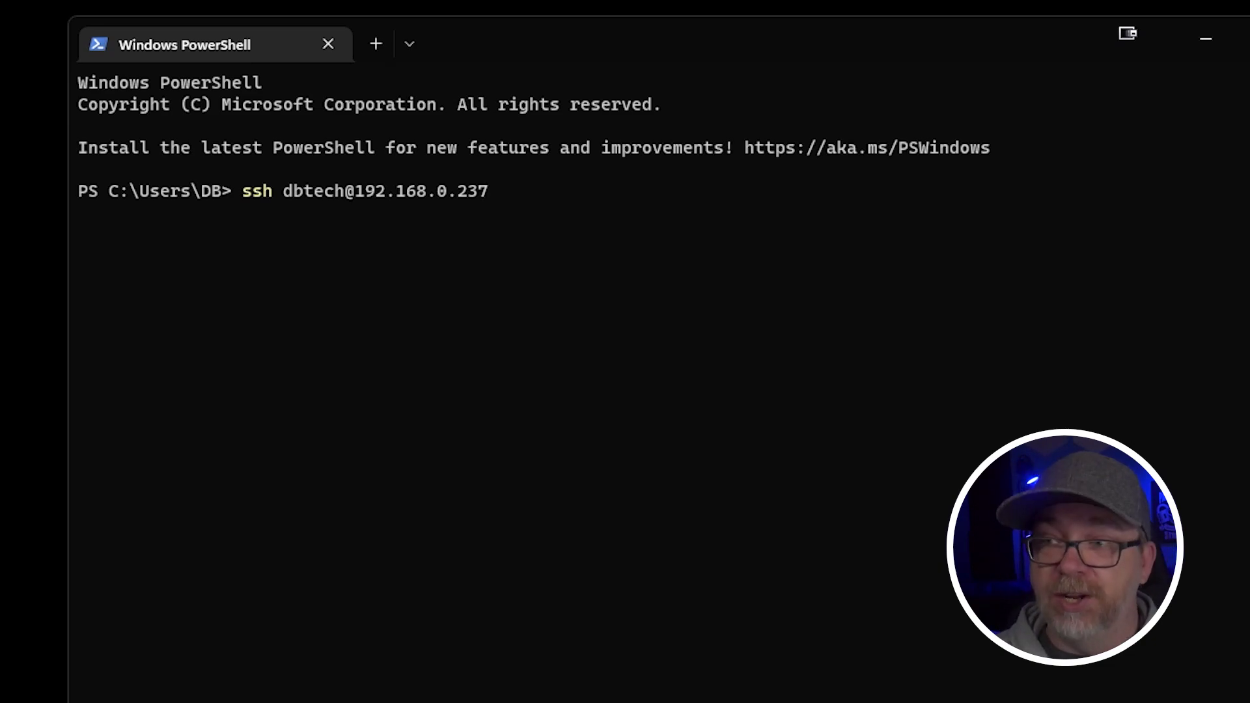
- SSH into 192.168.0.237 with the account password and run the pasted cloudflared install commands
key(Return)
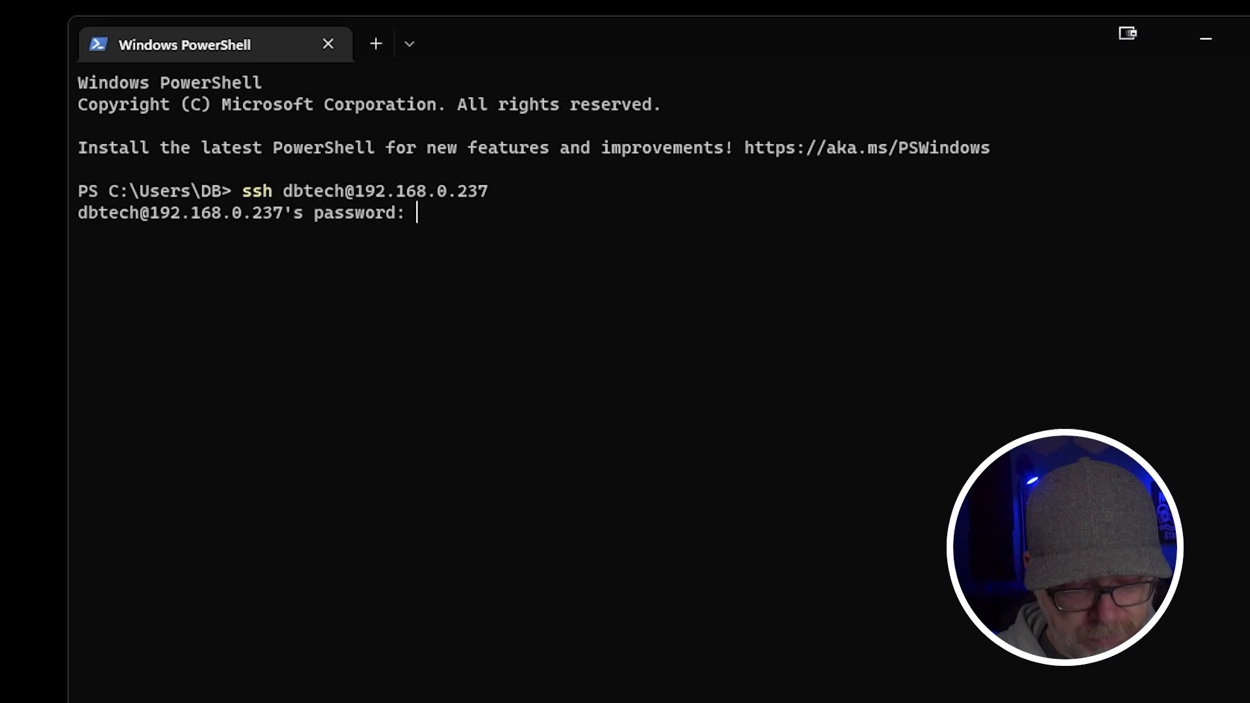
key(Return)
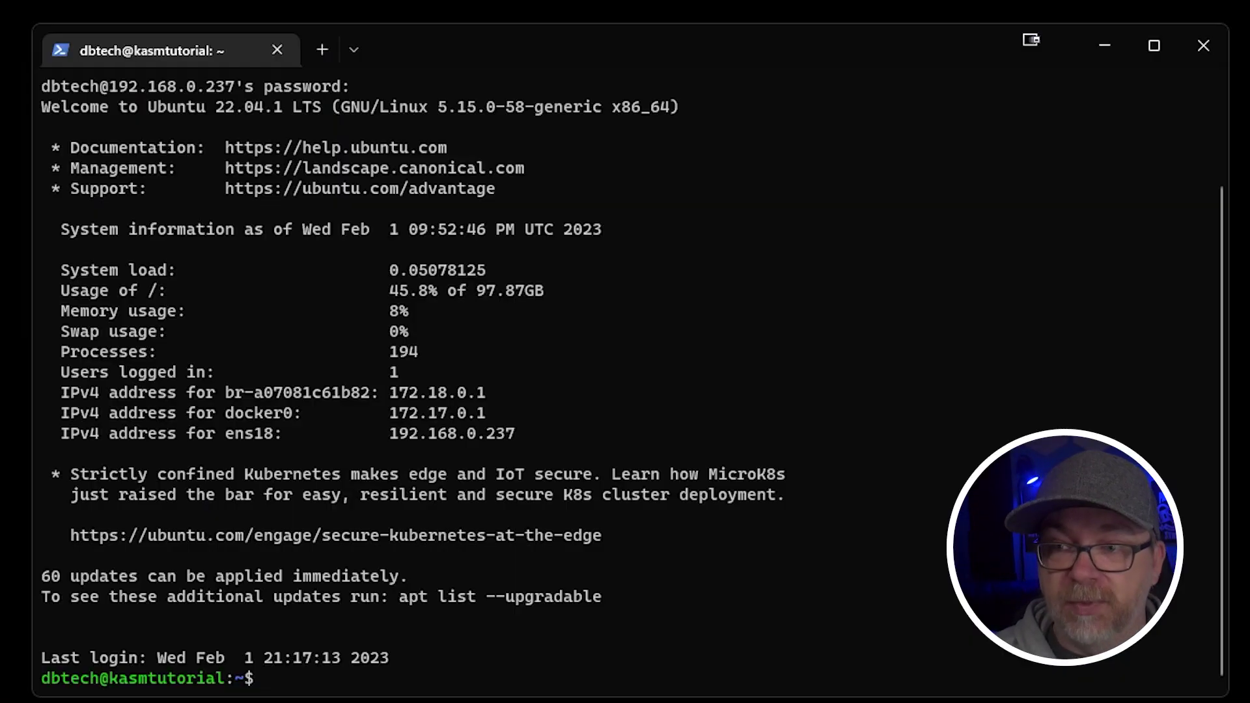
key(ctrl+l)
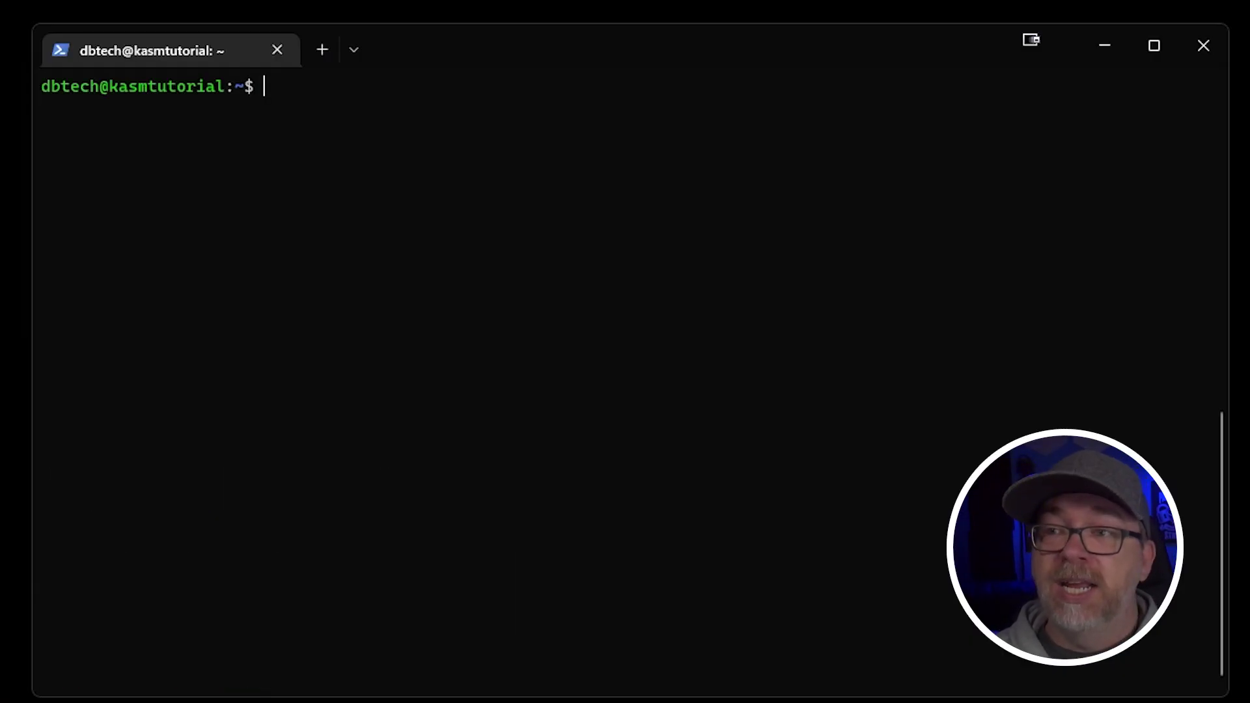
right_click(1028, 192)
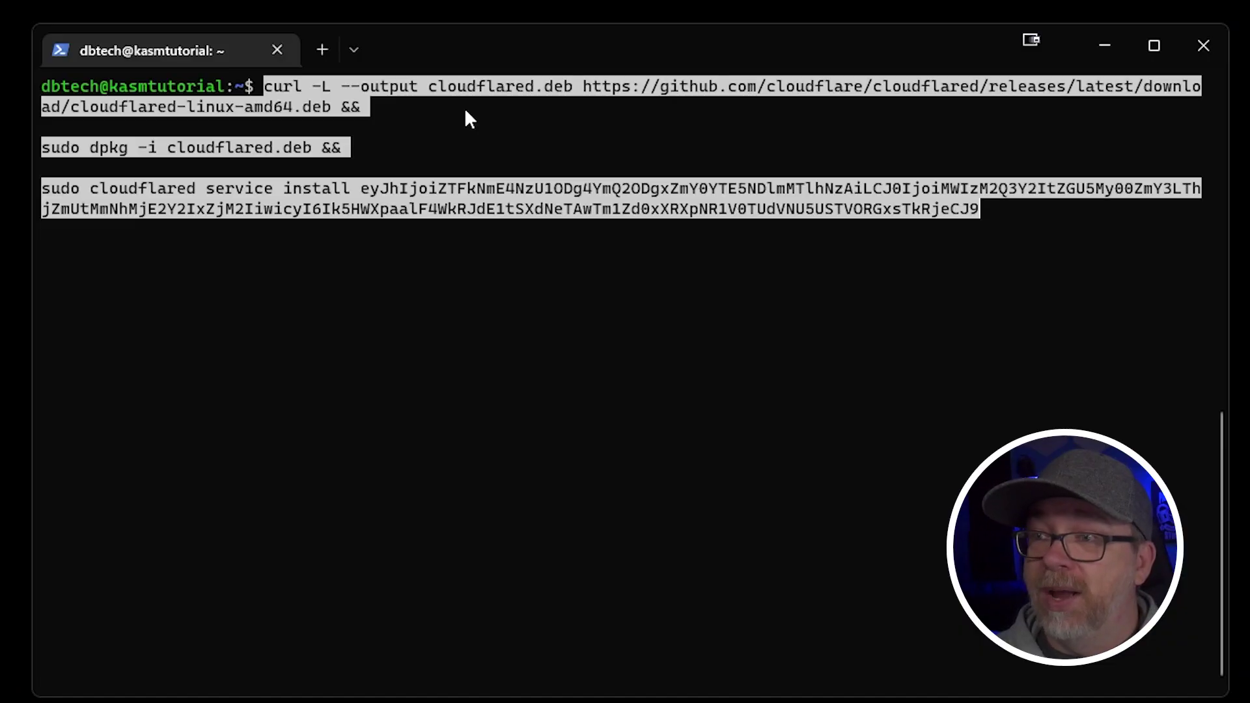
key(Return)
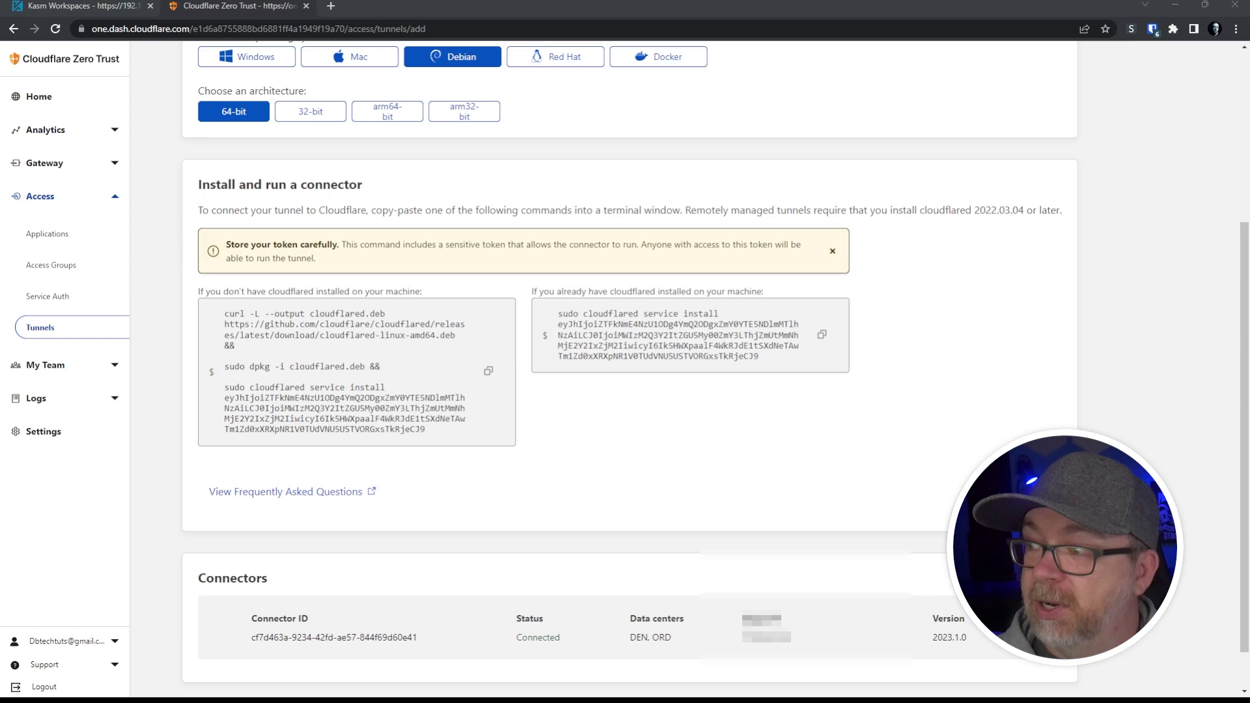
- Scroll down to Connectors to confirm the KasmTutorial connector is Connected
scroll(625, 364, down, 1)
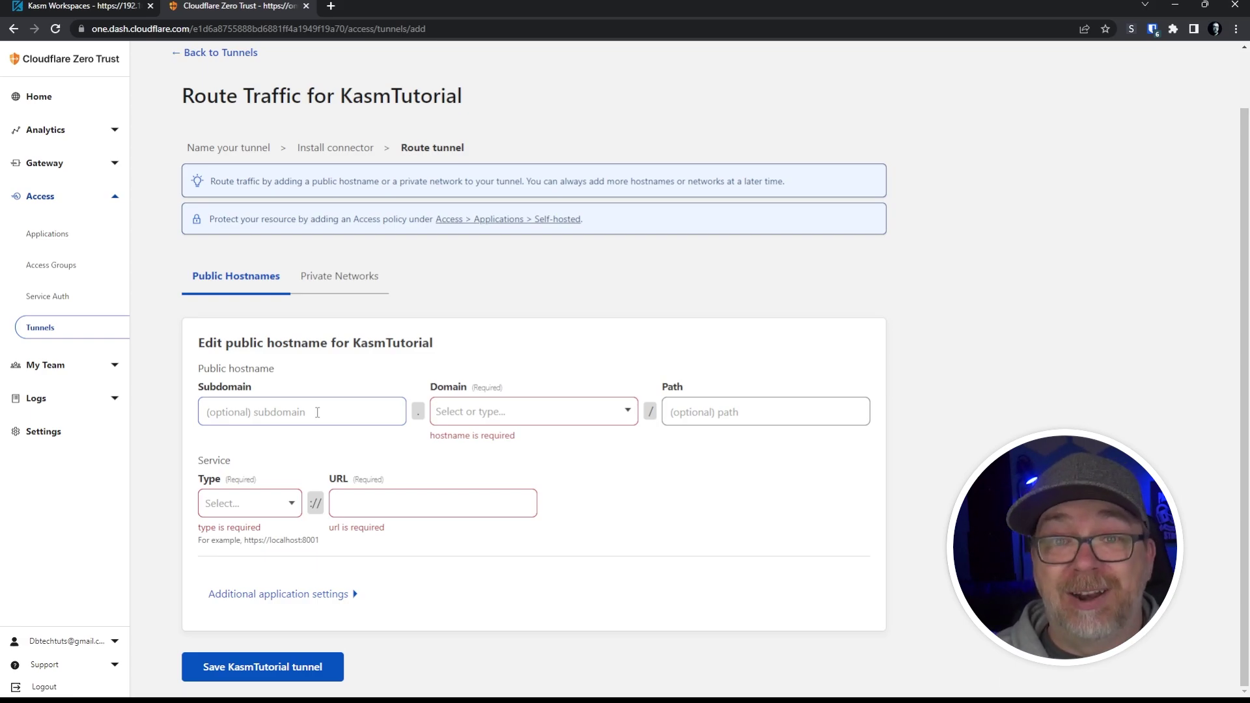
click(317, 412)
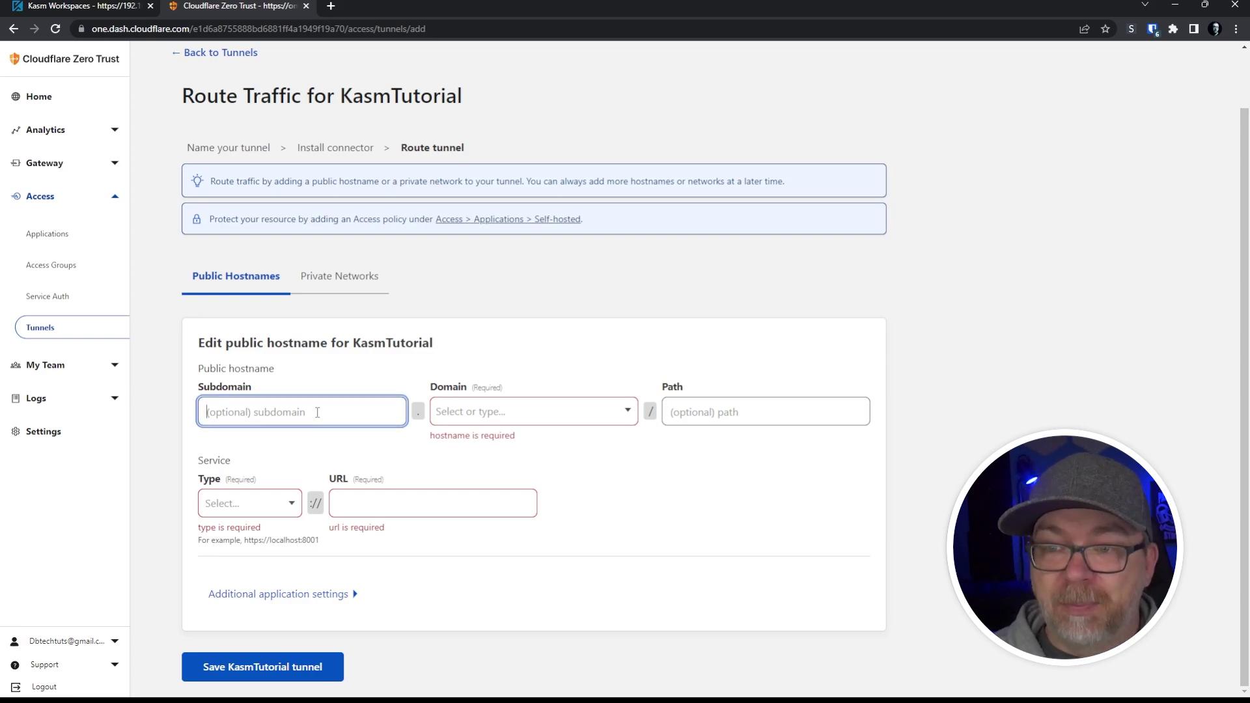
text(kasm)
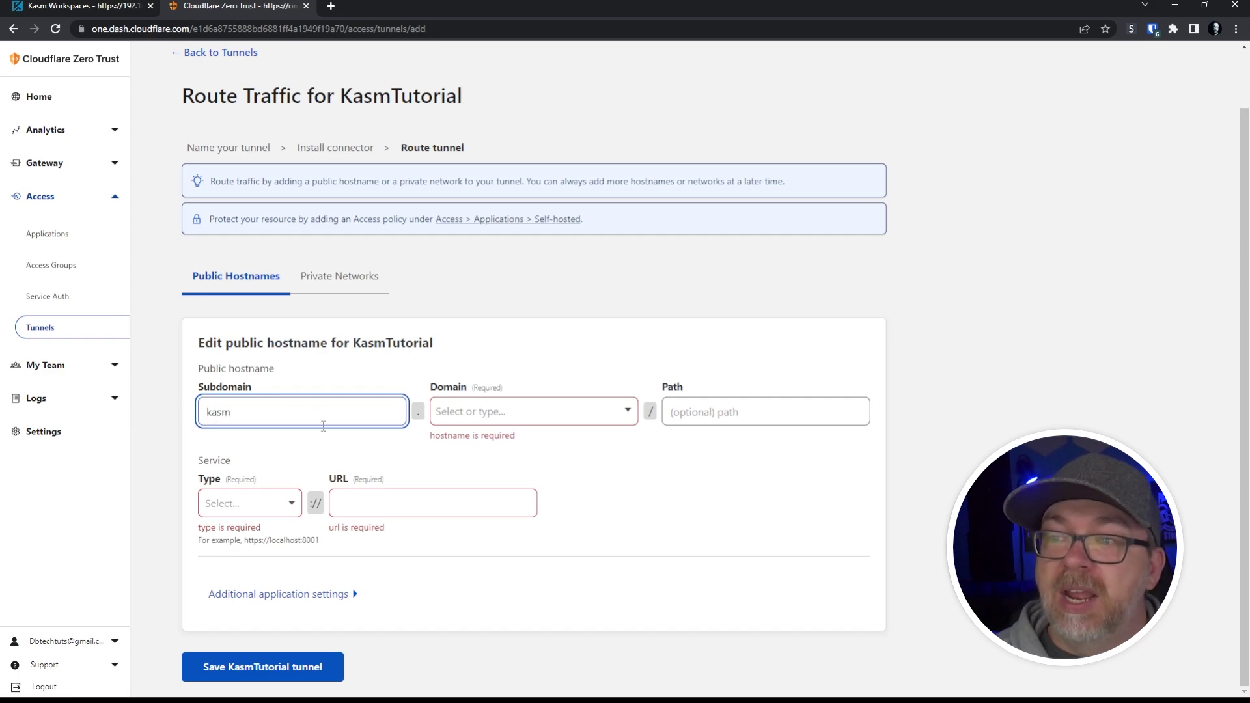
click(463, 417)
click(464, 442)
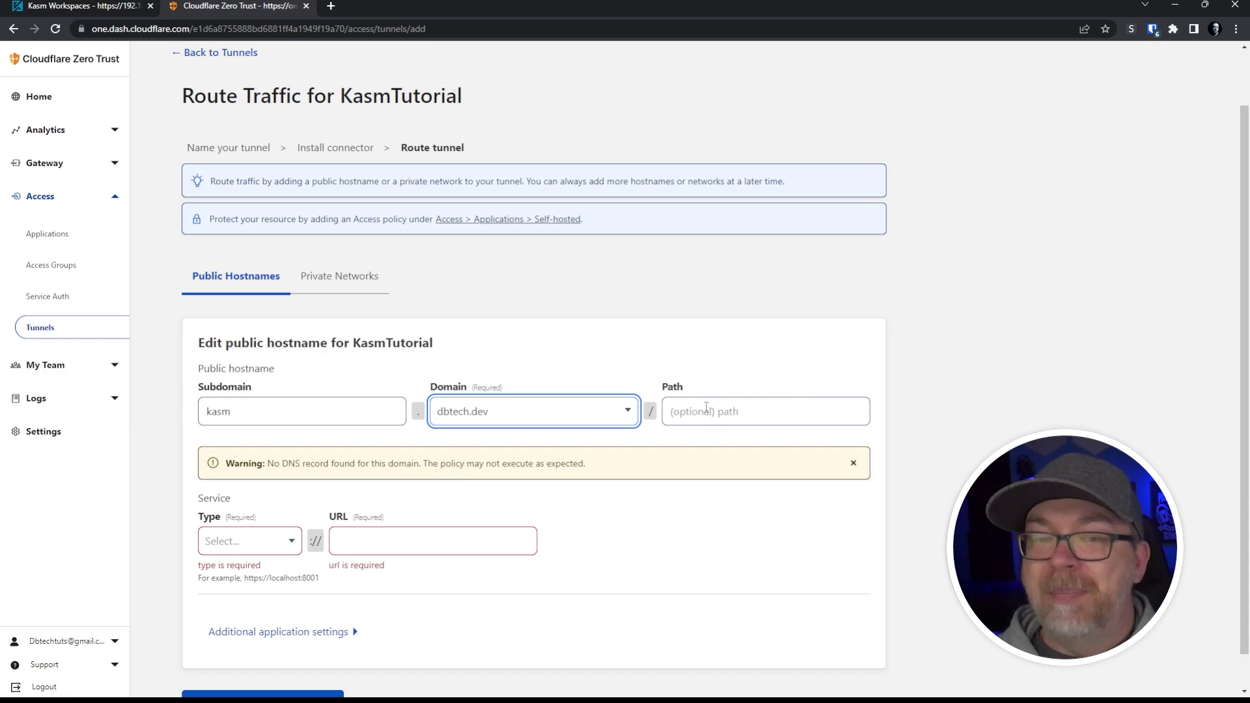
click(107, 3)
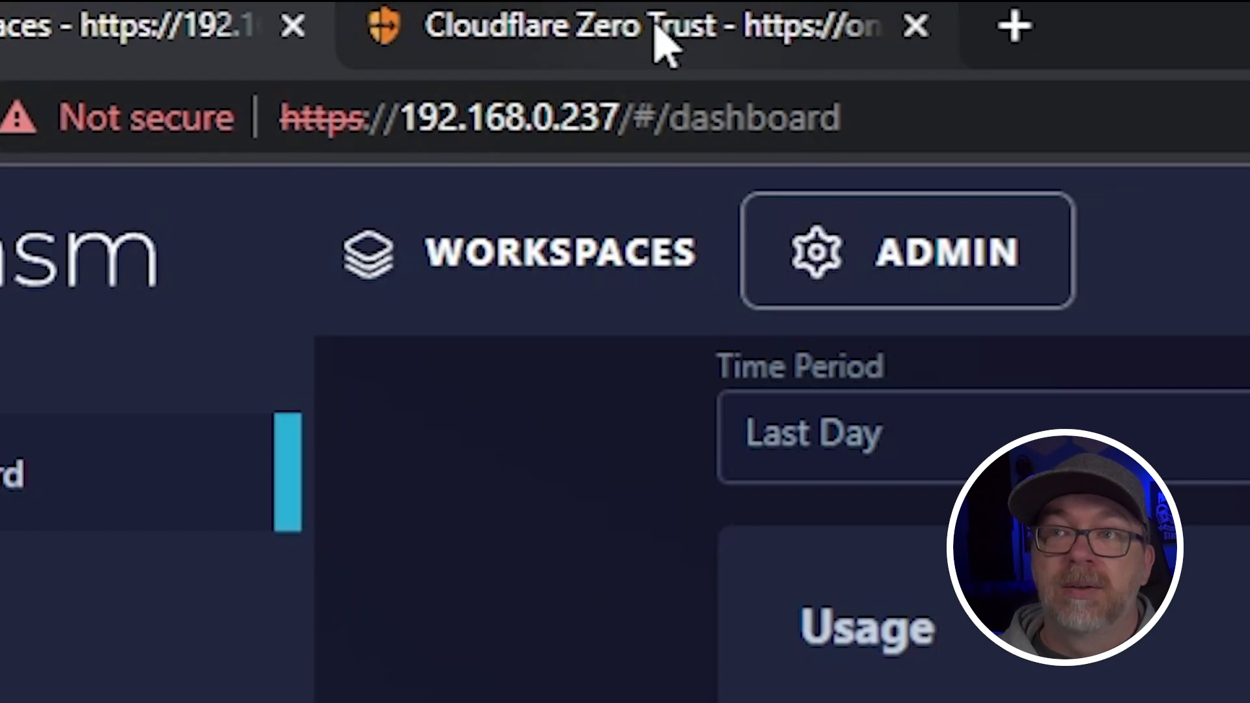
click(591, 46)
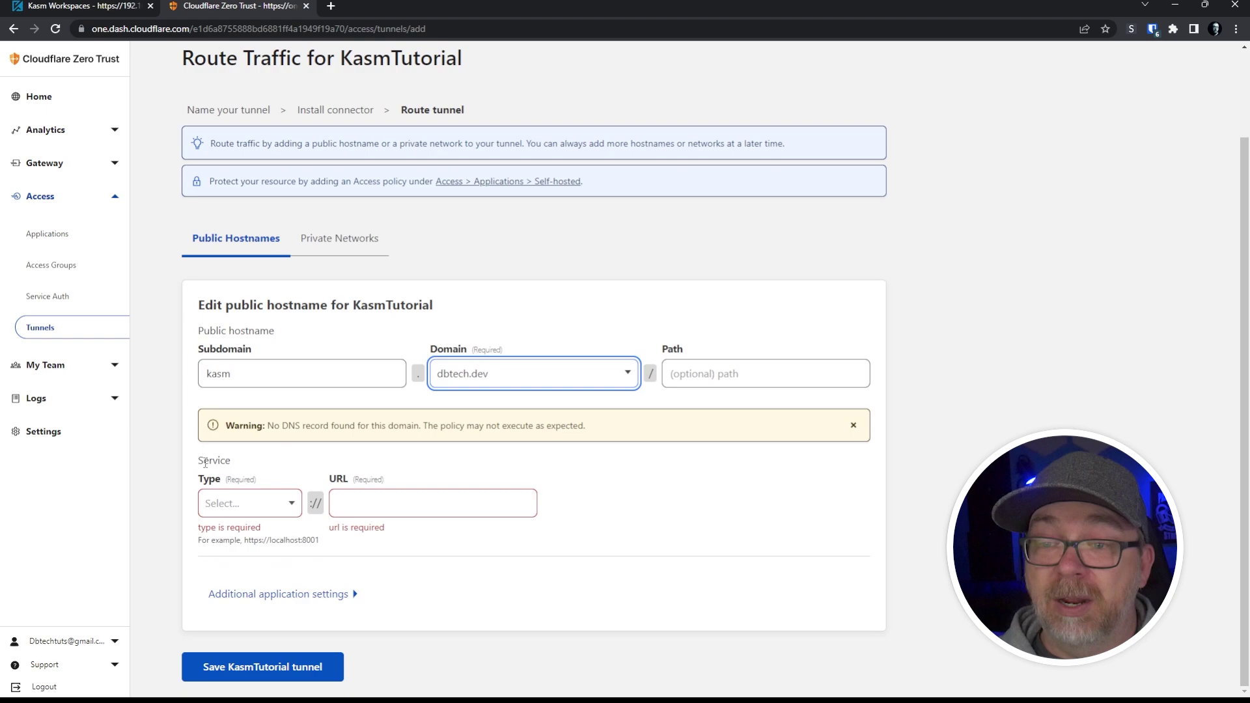
- Set the route's service type to HTTPS with URL 192.168.0.237
click(220, 512)
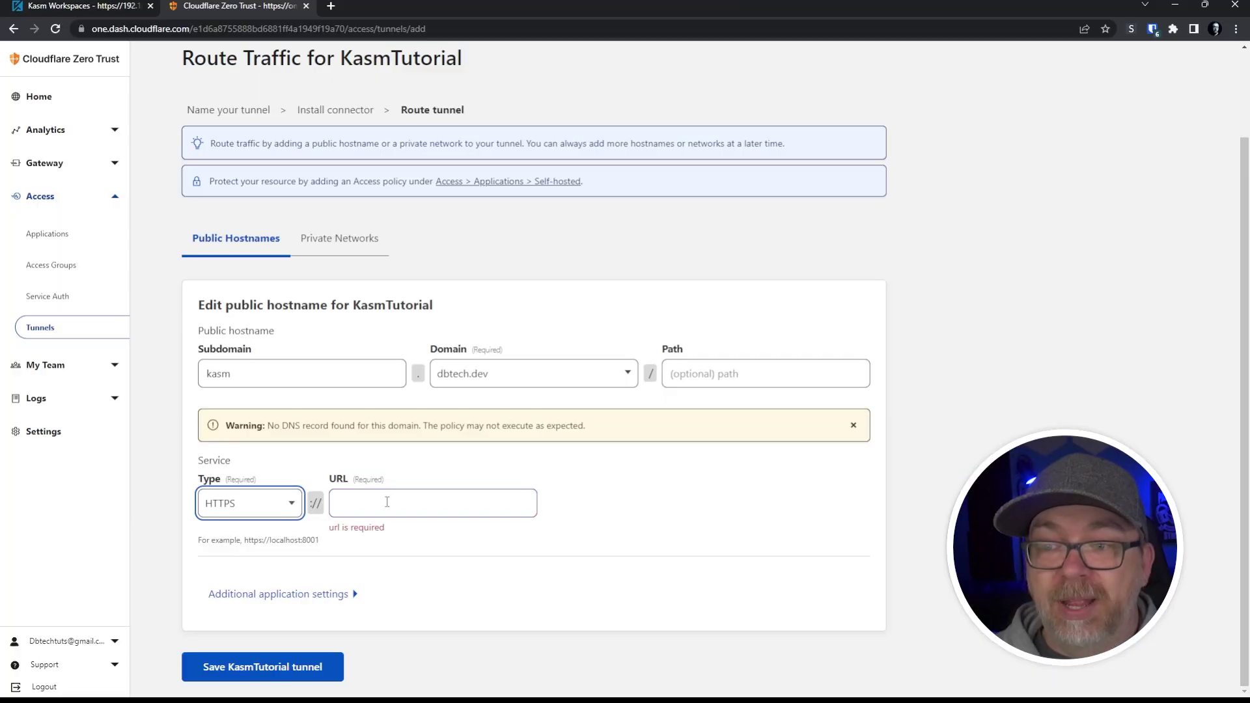
click(387, 502)
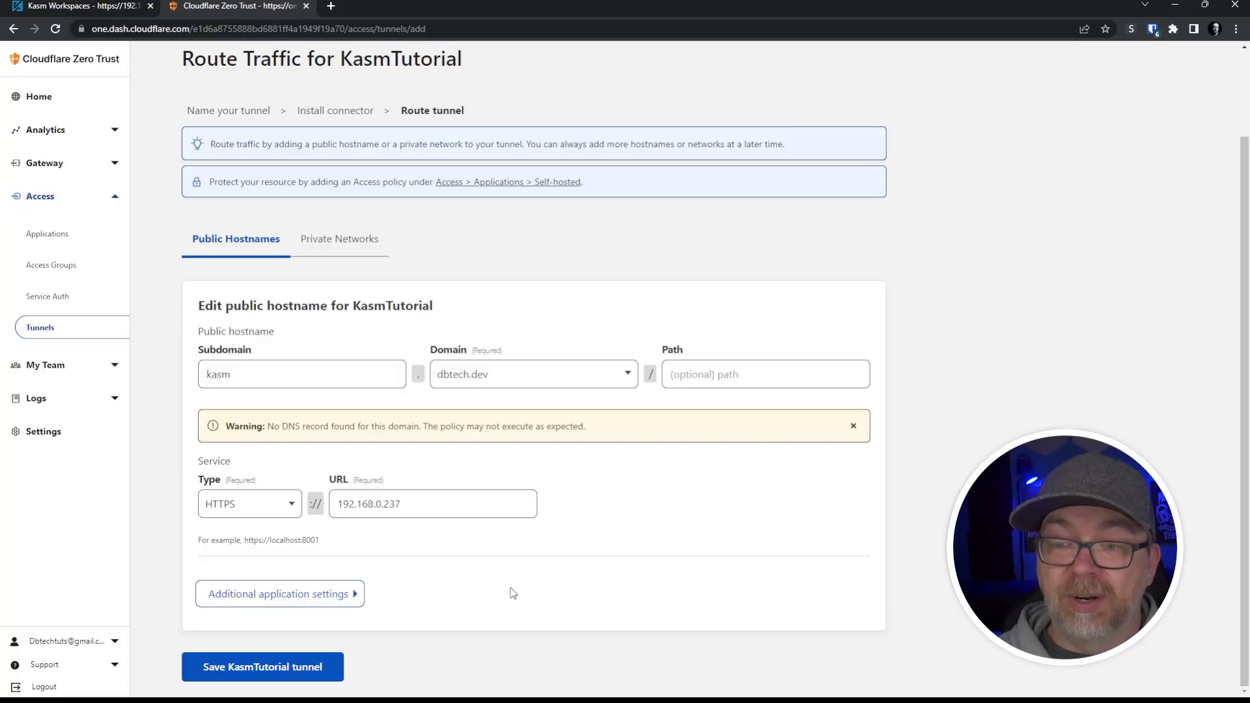
- Turn on No TLS Verify and HTTP2 connection in the route's TLS settings
click(331, 594)
scroll(413, 525, down, 2)
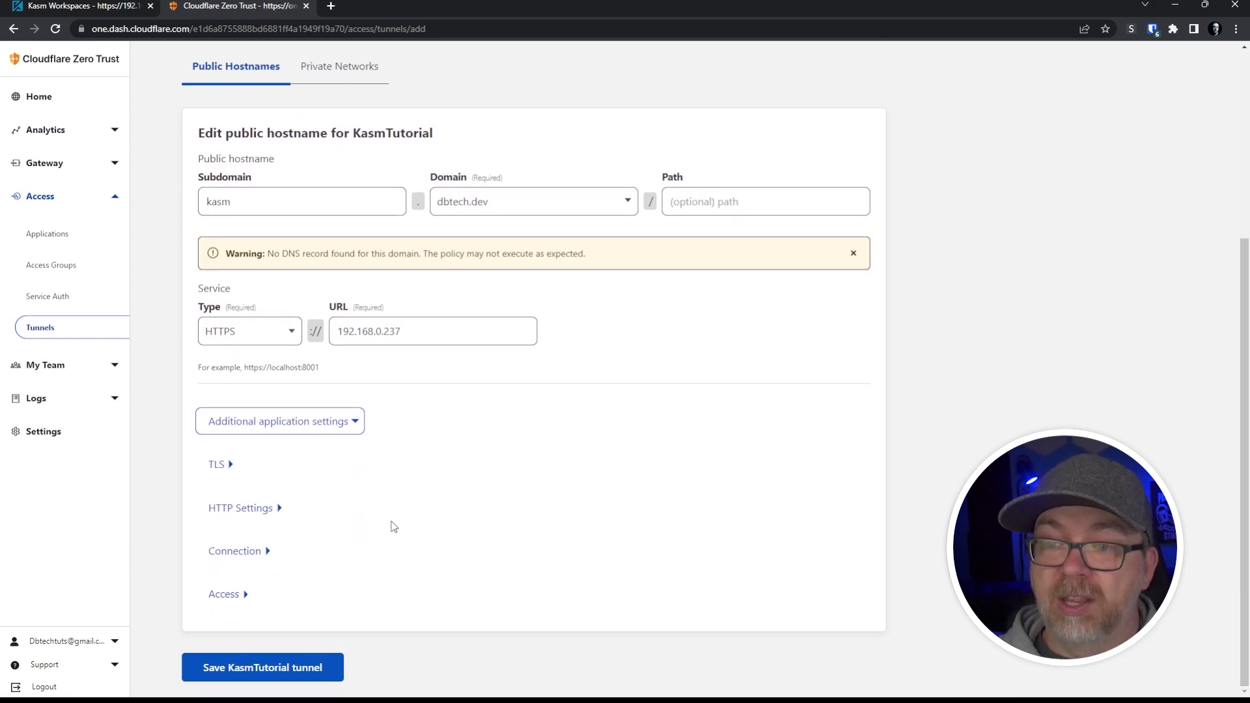
click(219, 464)
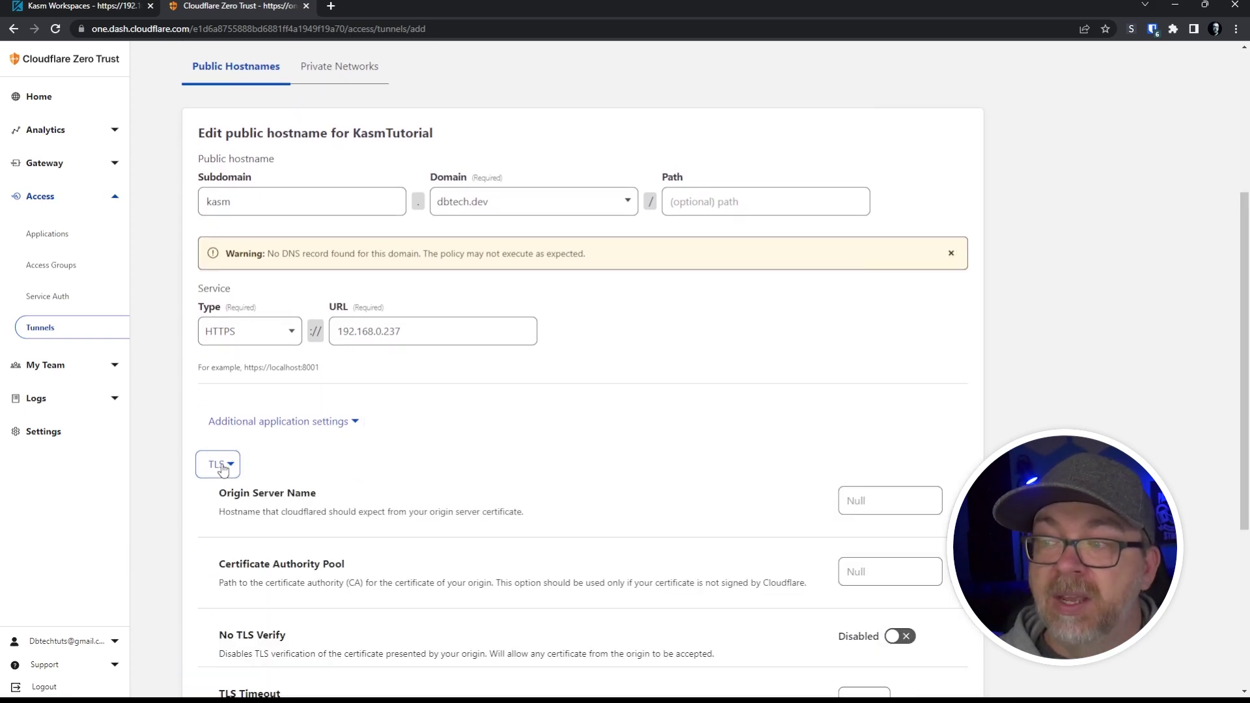
scroll(556, 460, down, 5)
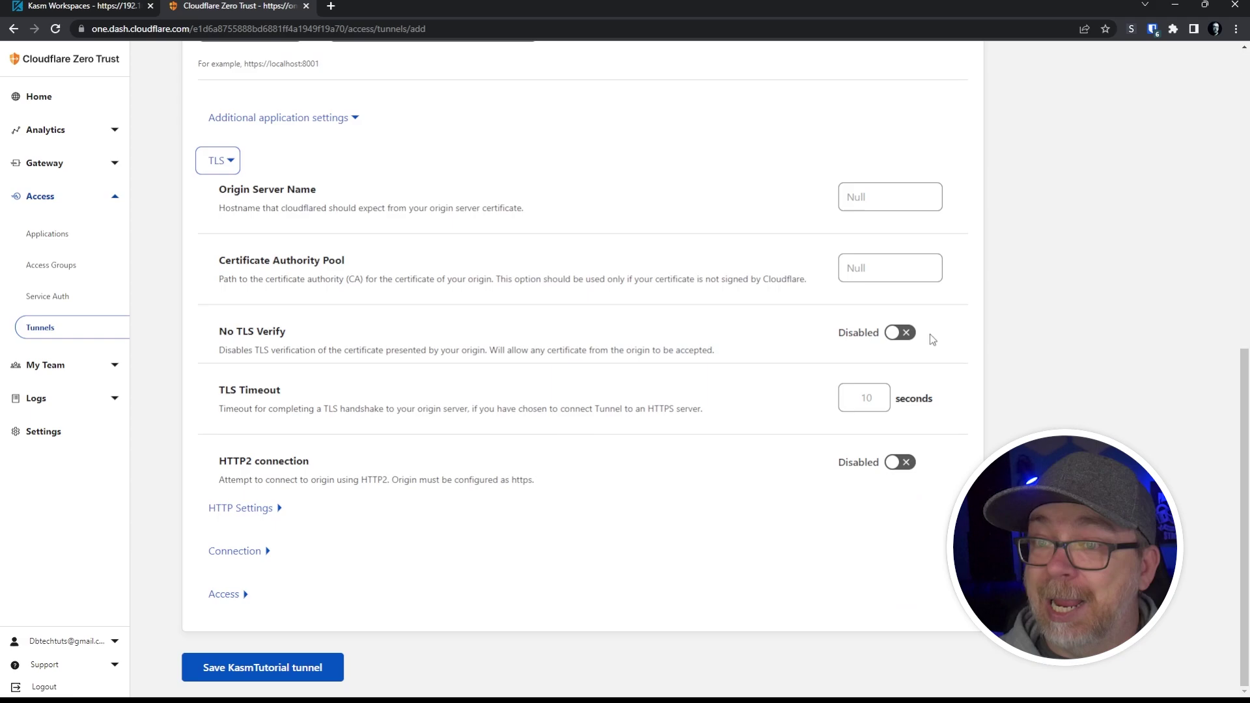
click(887, 337)
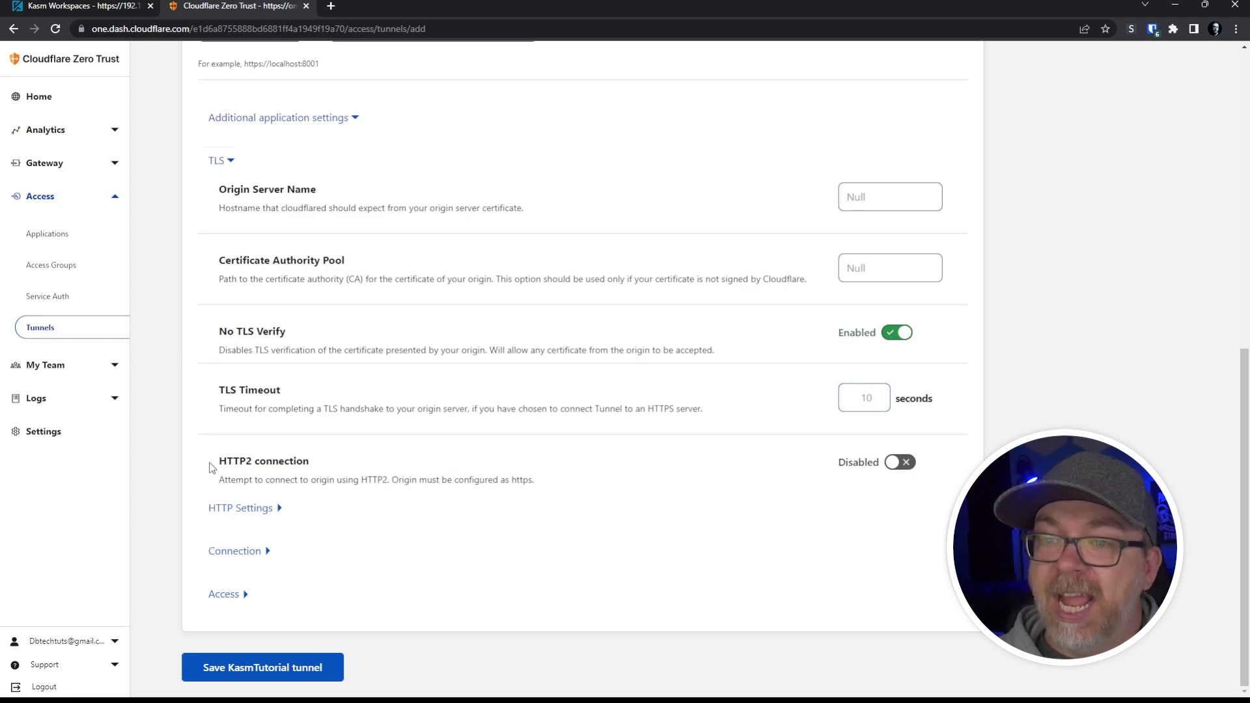
click(895, 469)
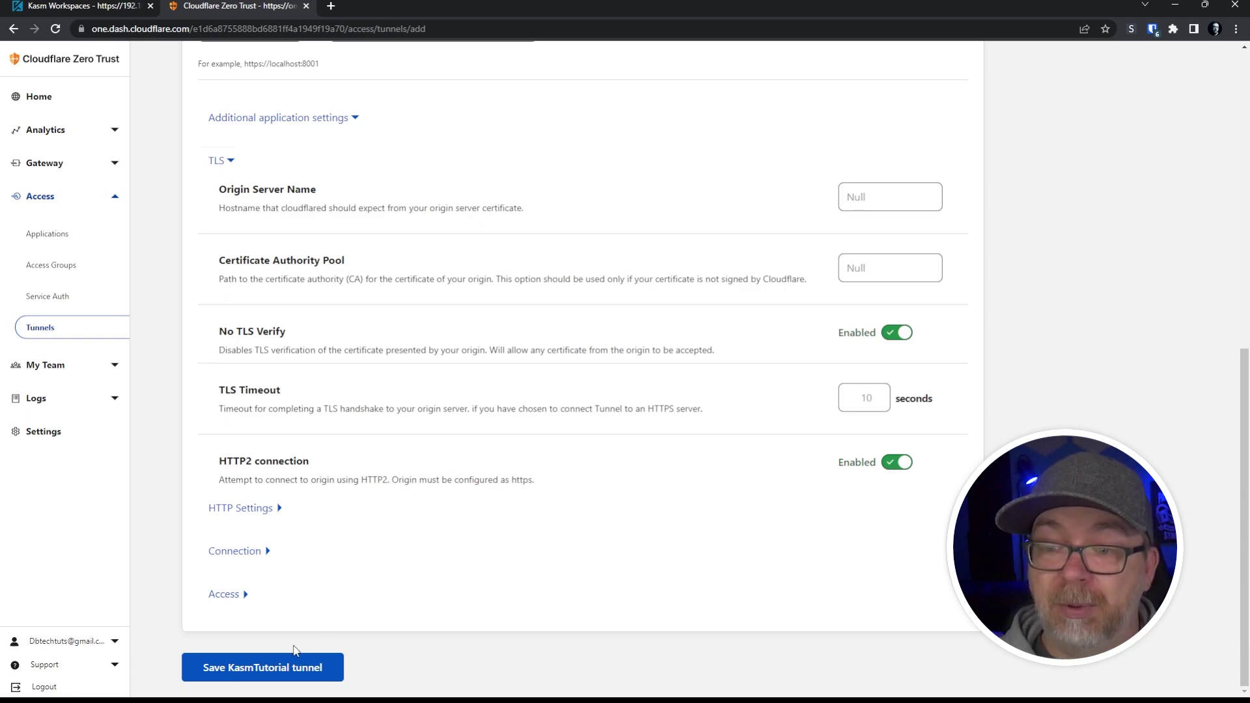
- Save the KasmTutorial tunnel, then view its kasm.dbtech.dev public hostname in the configuration
click(260, 671)
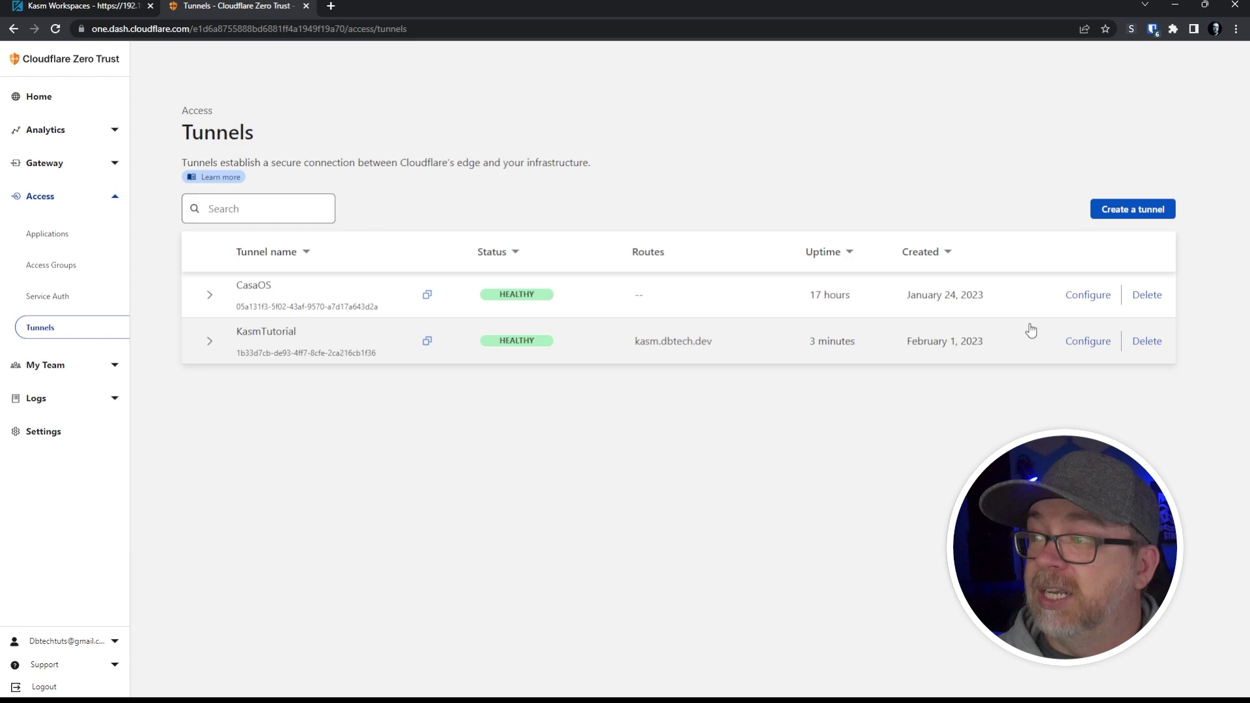
click(1087, 341)
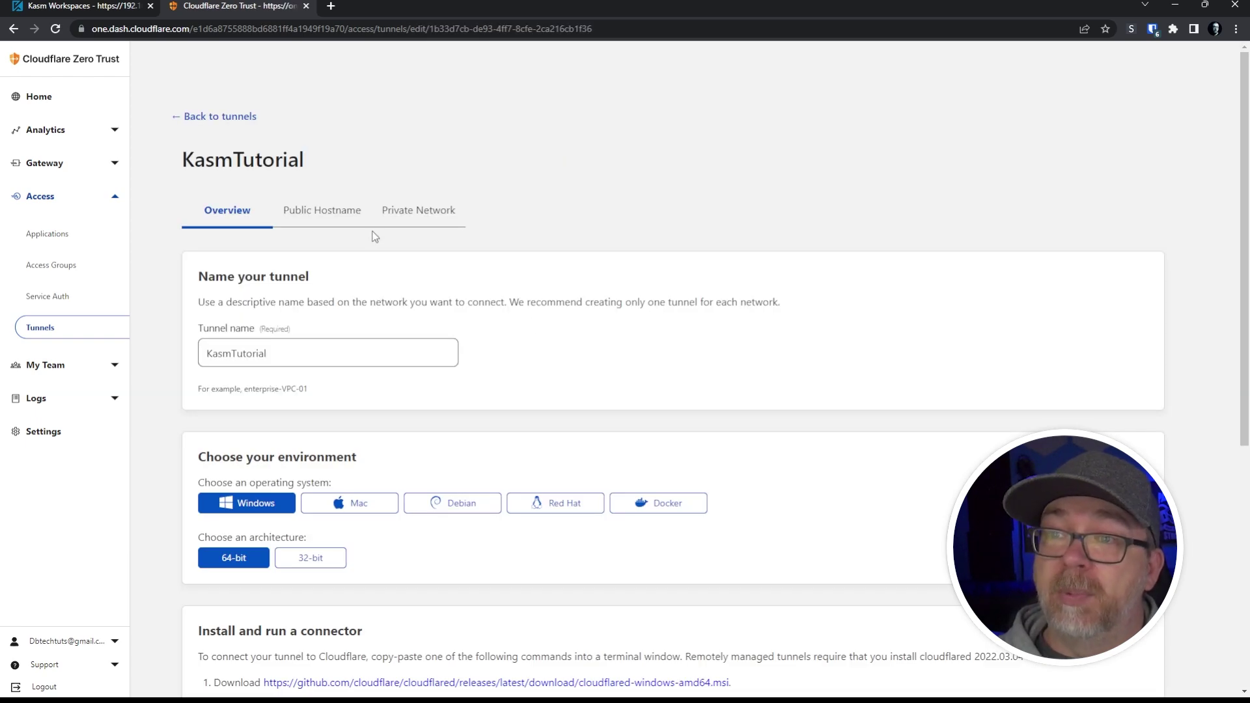
click(346, 219)
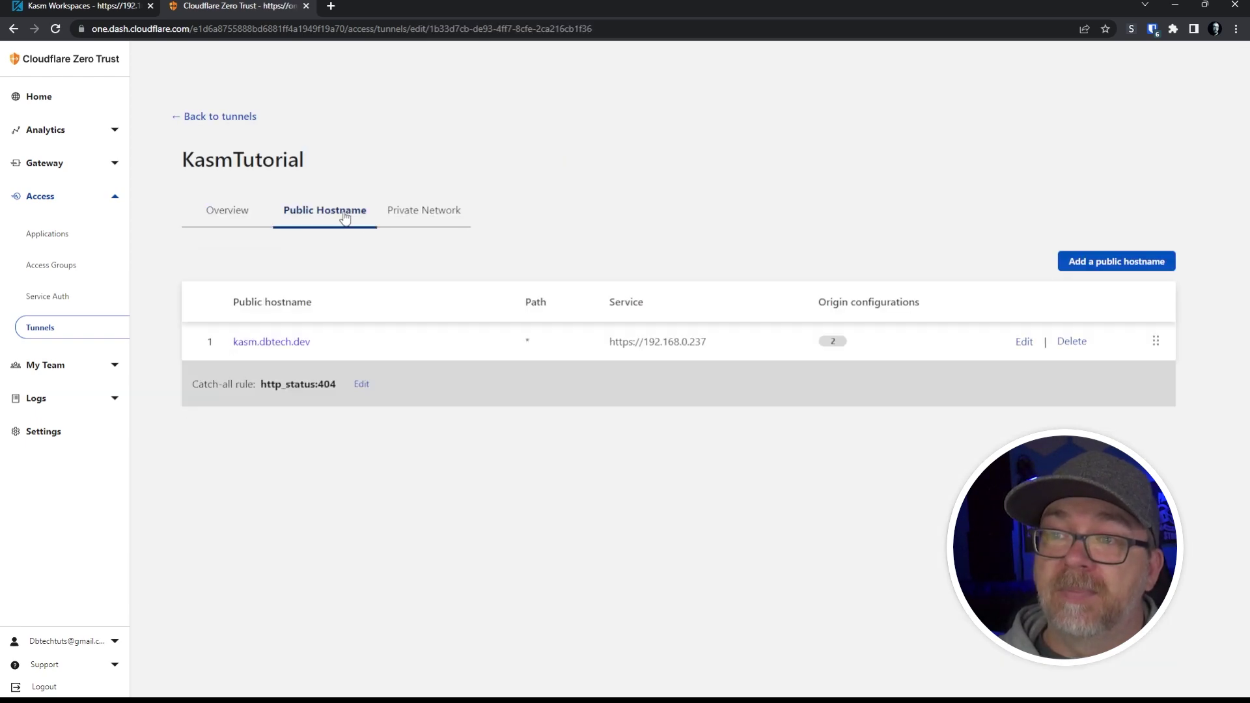
- Open kasm.dbtech.dev in a new tab to load Kasm Workspaces through the tunnel
click(248, 347)
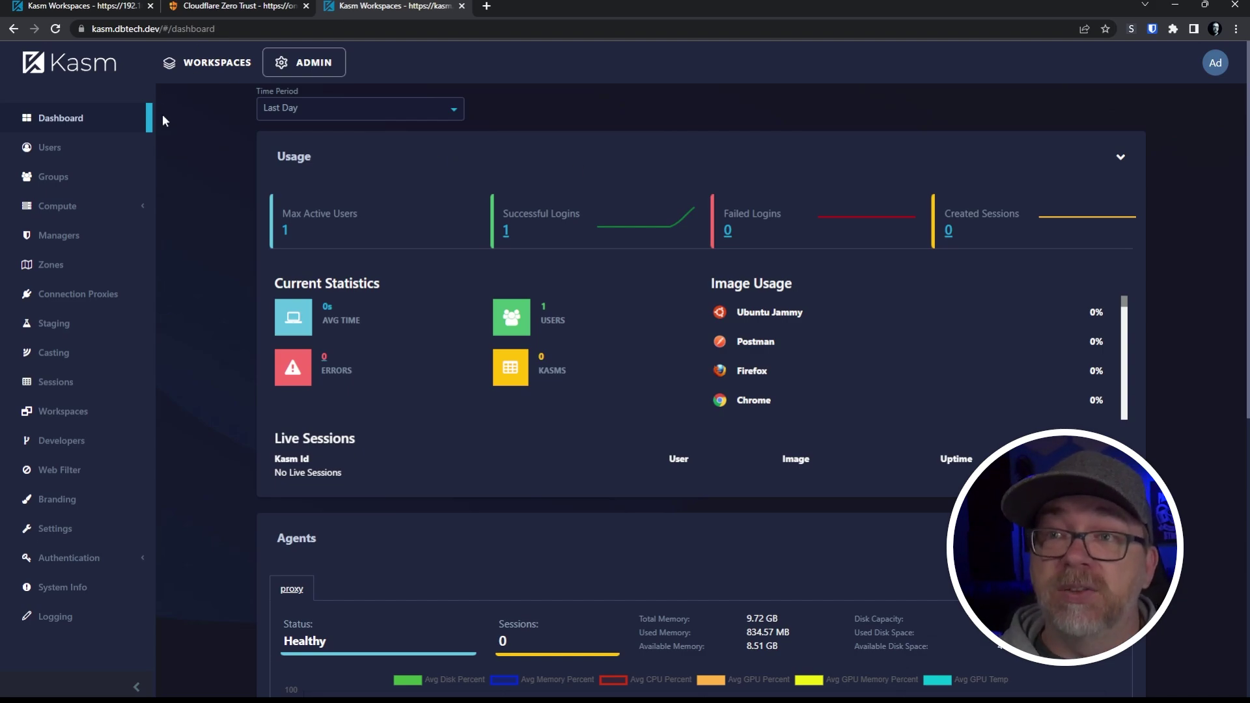
- Launch the Firefox workspace in the current tab and resume its session at kasm.dbtech.dev
click(202, 64)
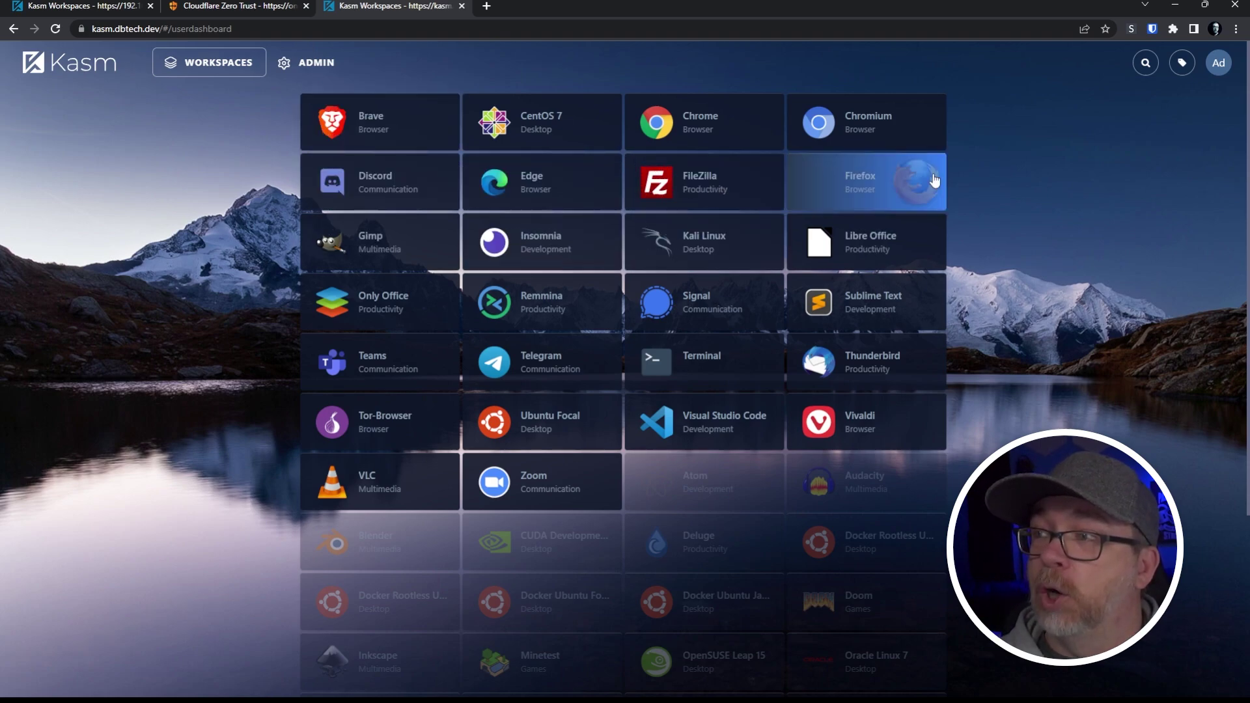
click(889, 180)
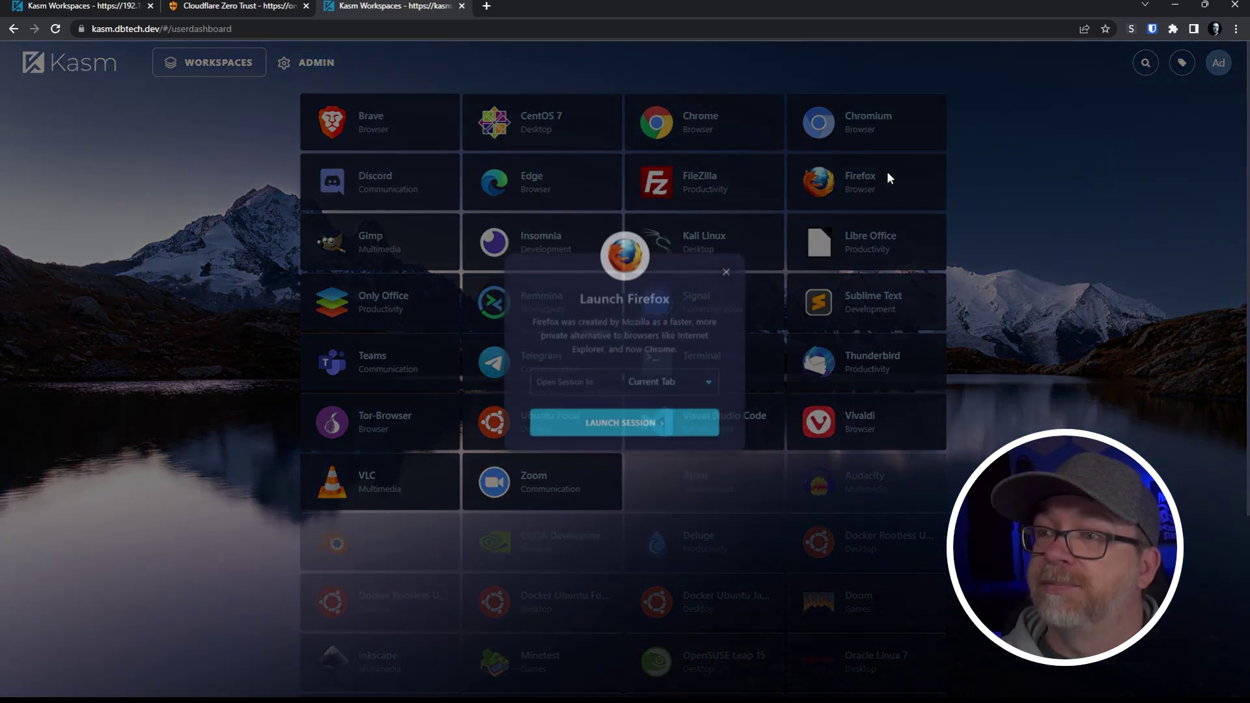
click(655, 400)
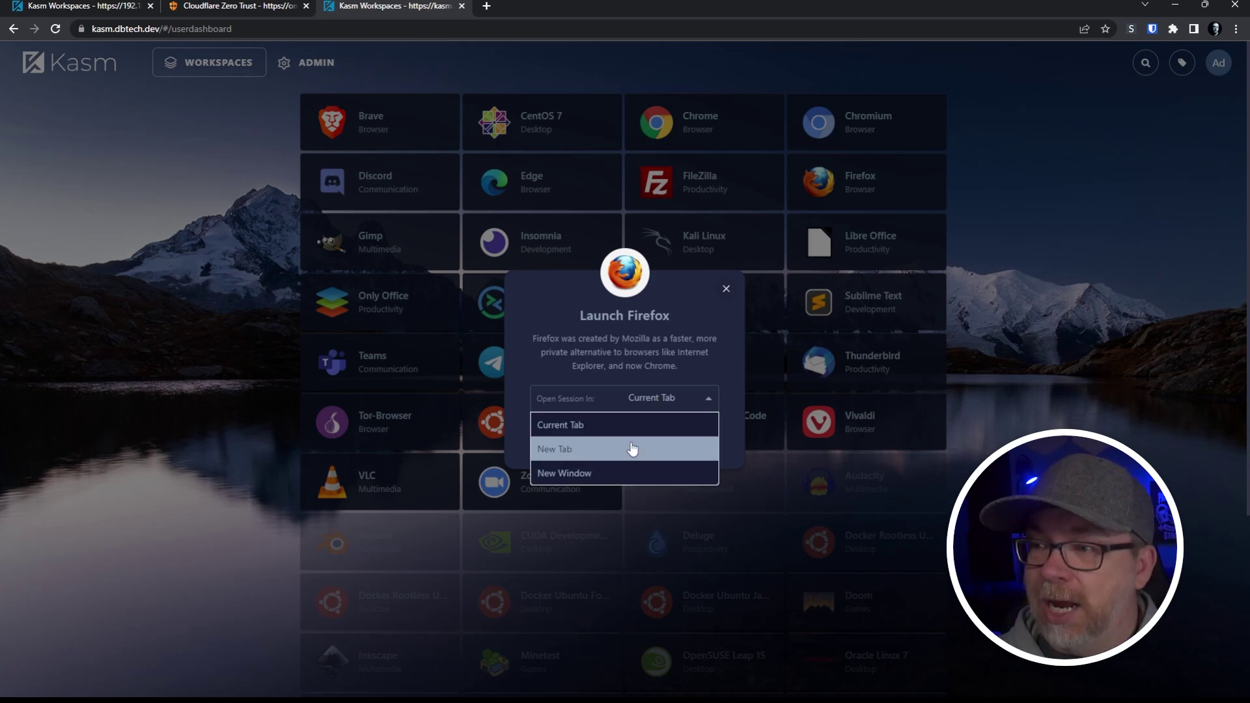
click(636, 420)
click(623, 441)
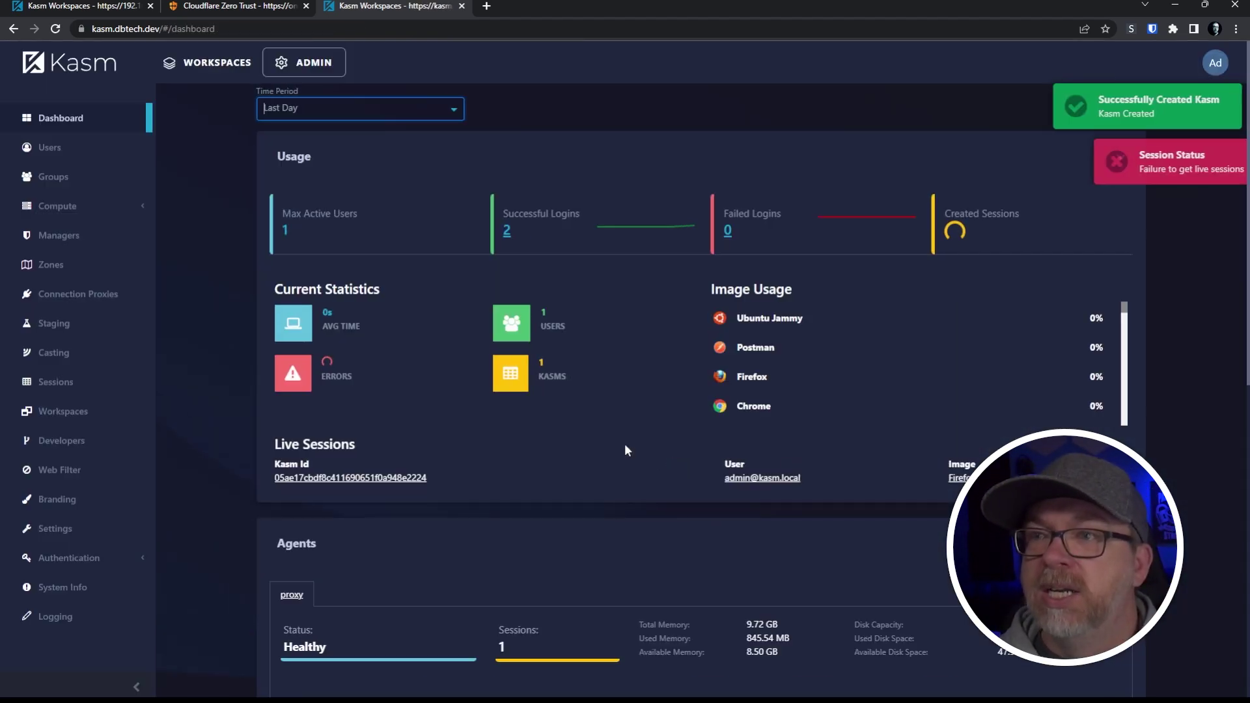
click(212, 63)
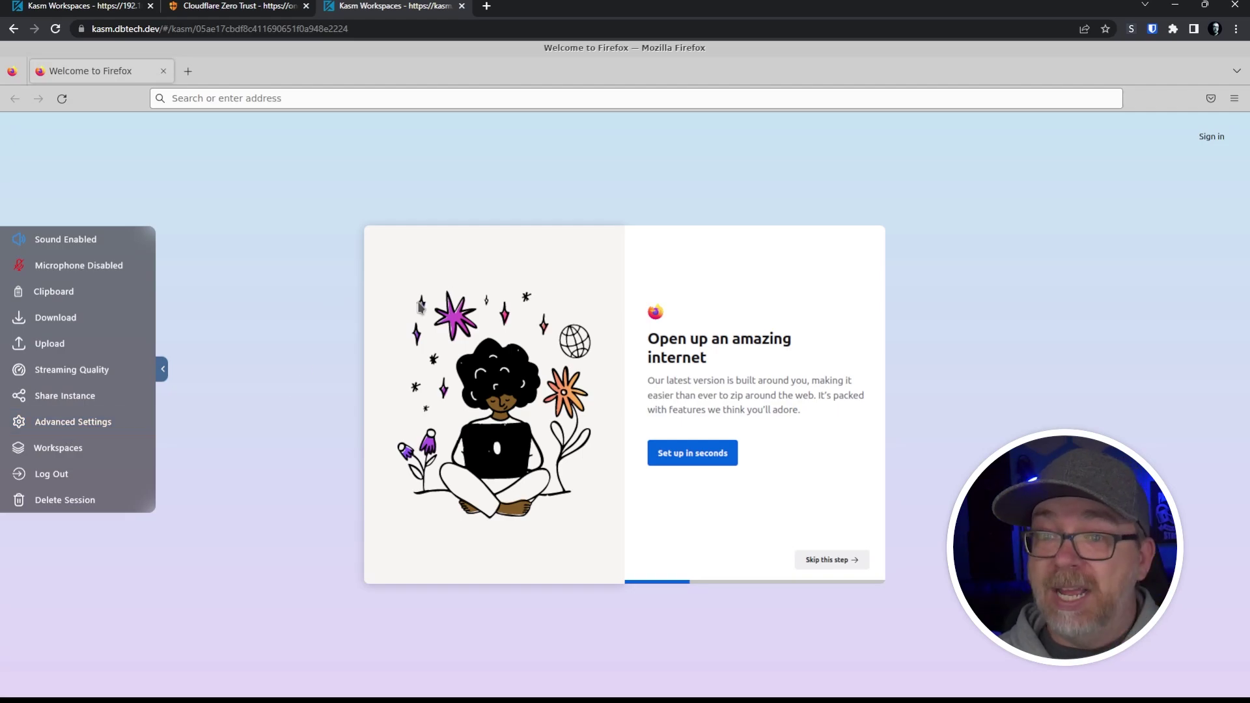
- Hide the Kasm control menu and load YouTube in Firefox from the address bar suggestions
click(215, 340)
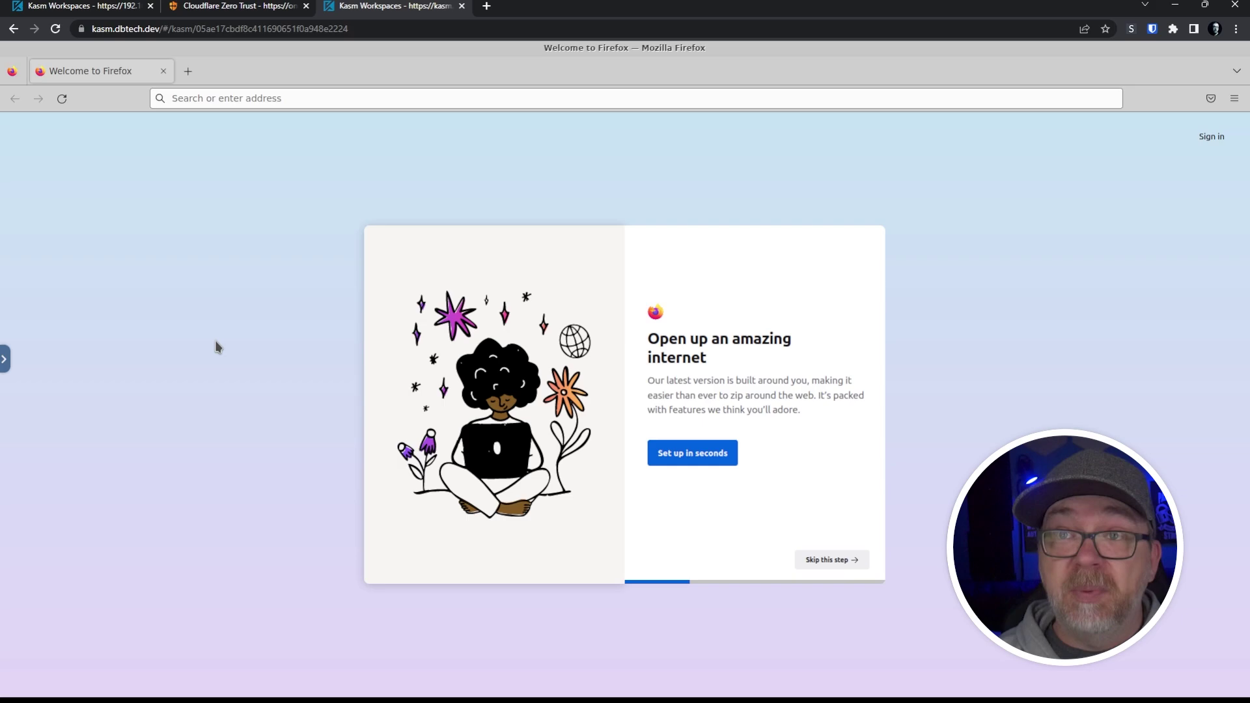
click(235, 102)
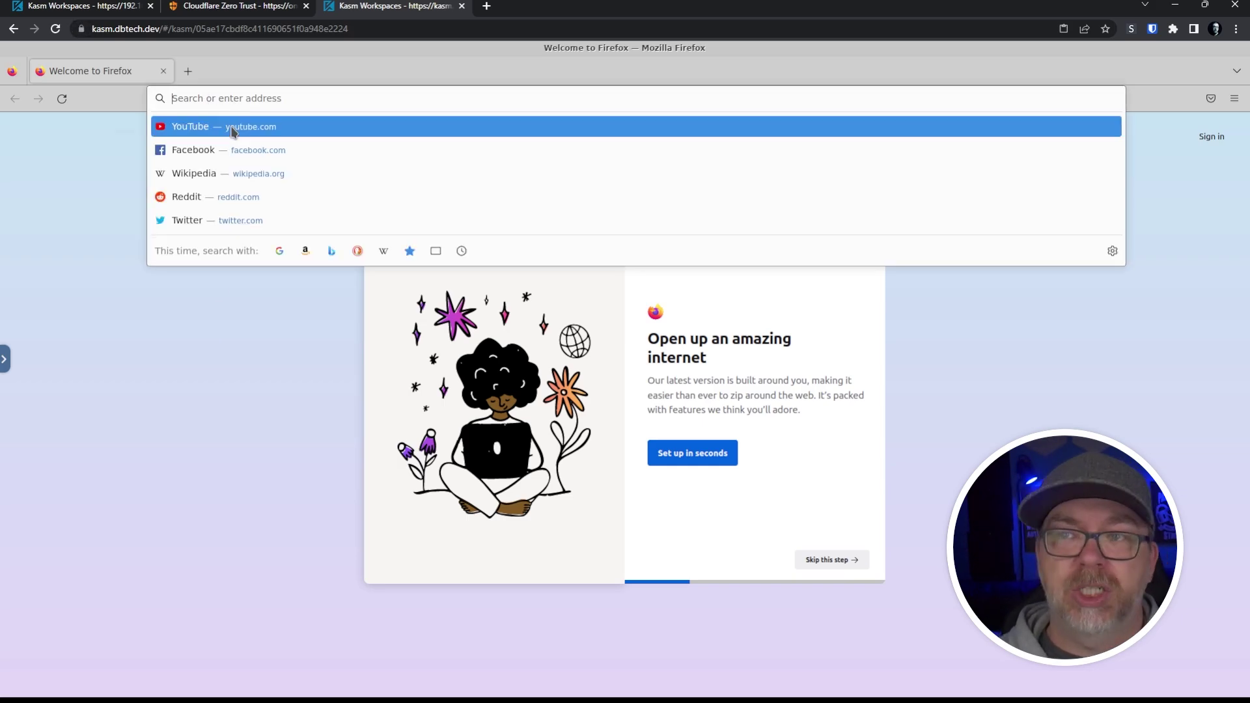
click(215, 126)
- Go to the DB Tech channel at youtube.com/dbtechyt
click(343, 96)
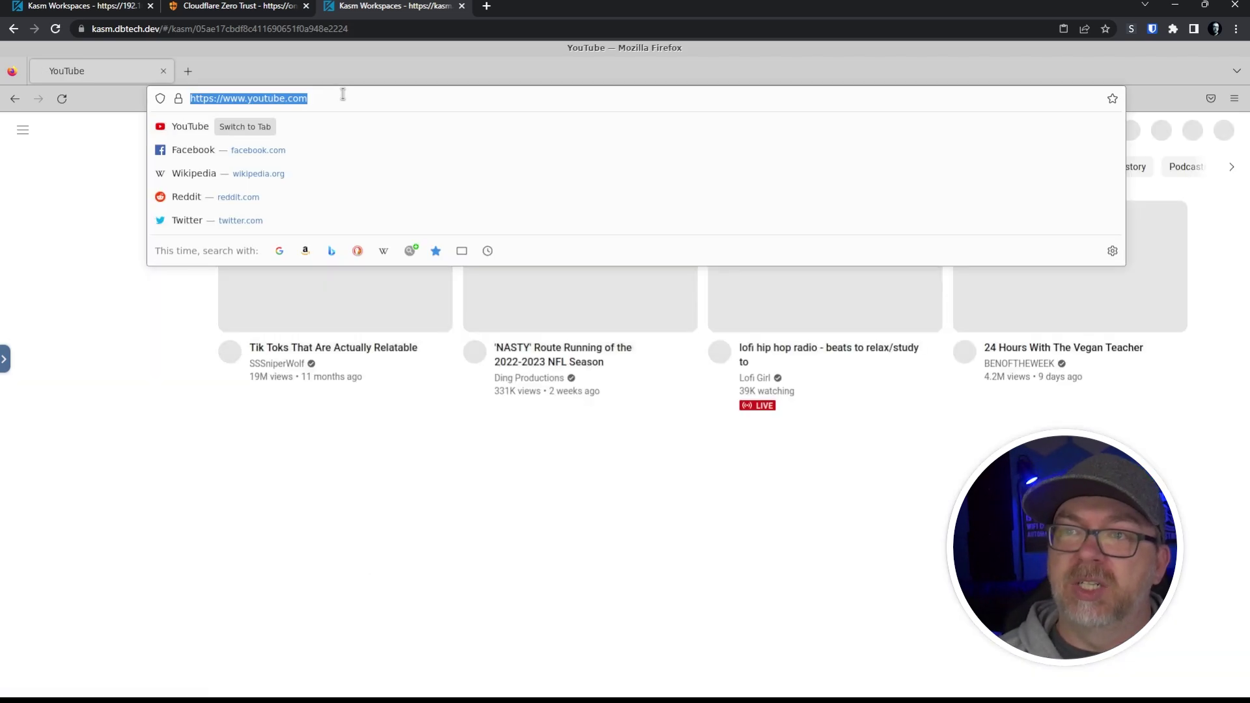
click(343, 95)
text(dbte)
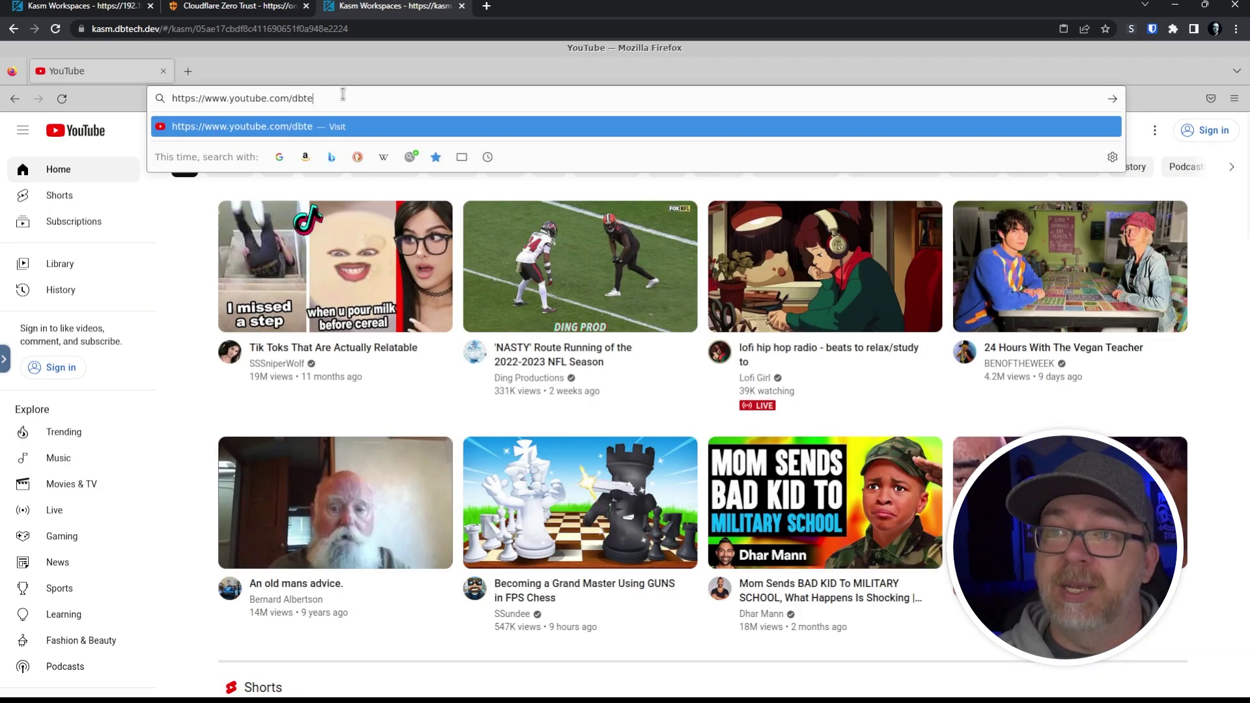
text(chyt)
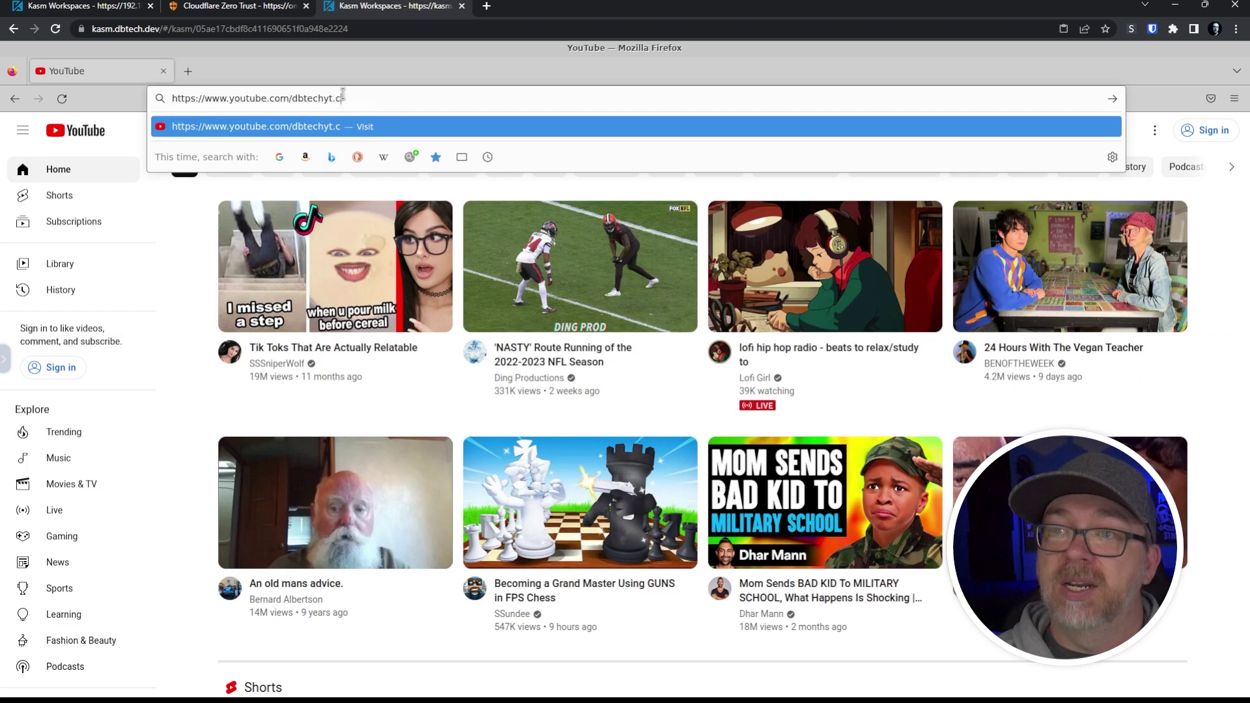
key(Return)
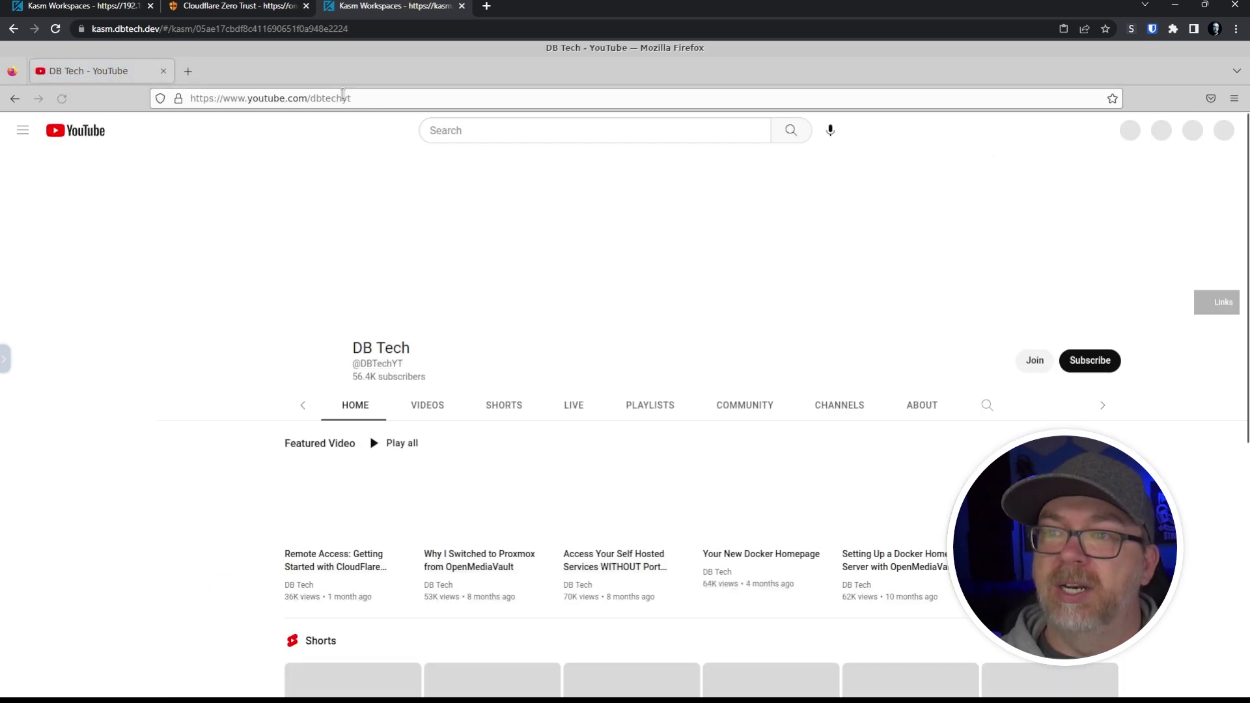